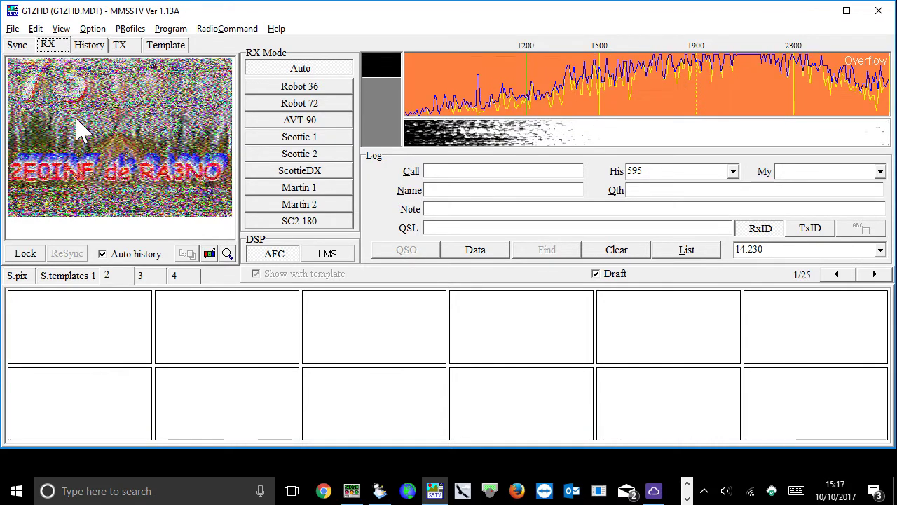
- Browse the received-picture history back to entry 6 and forward to the newest picture, and return to the receive view
click(89, 45)
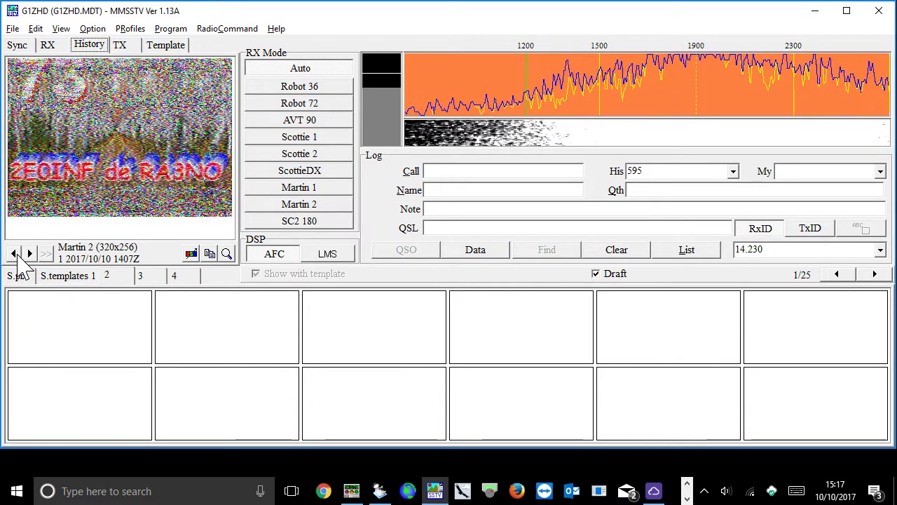
click(16, 254)
click(16, 254)
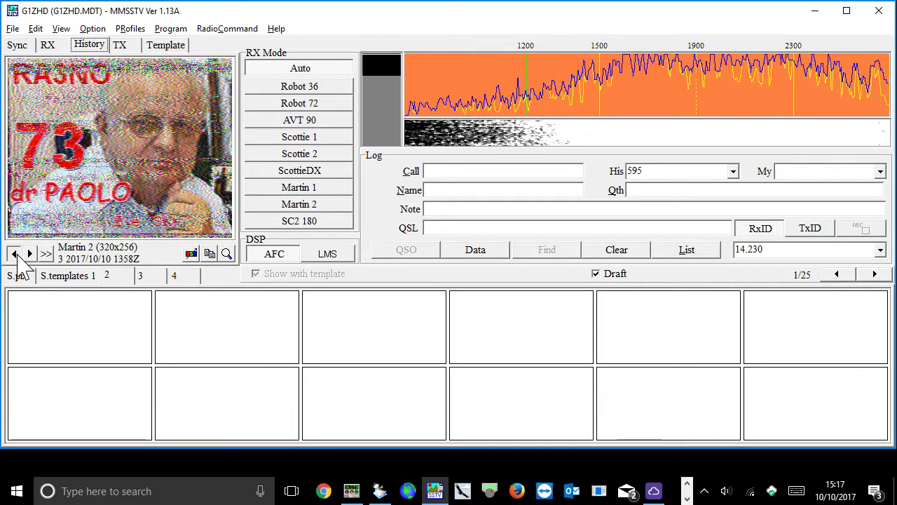
click(16, 254)
click(15, 253)
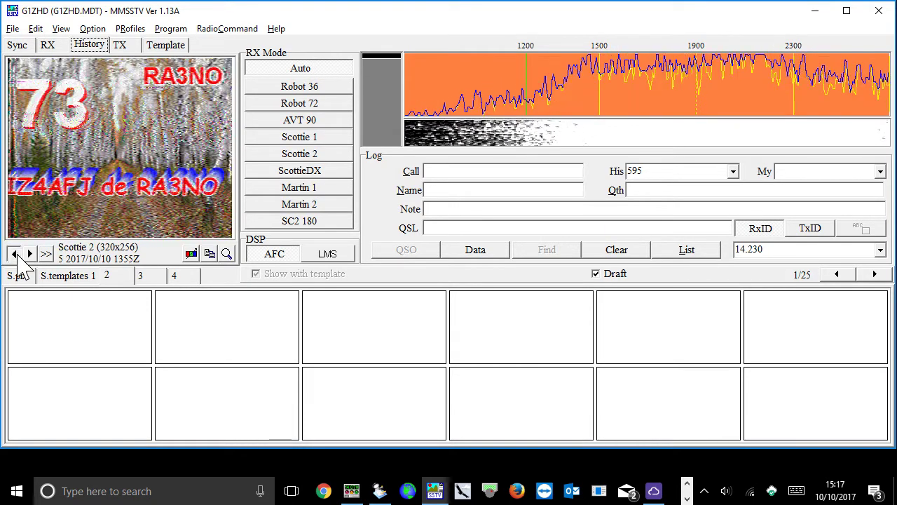
click(16, 254)
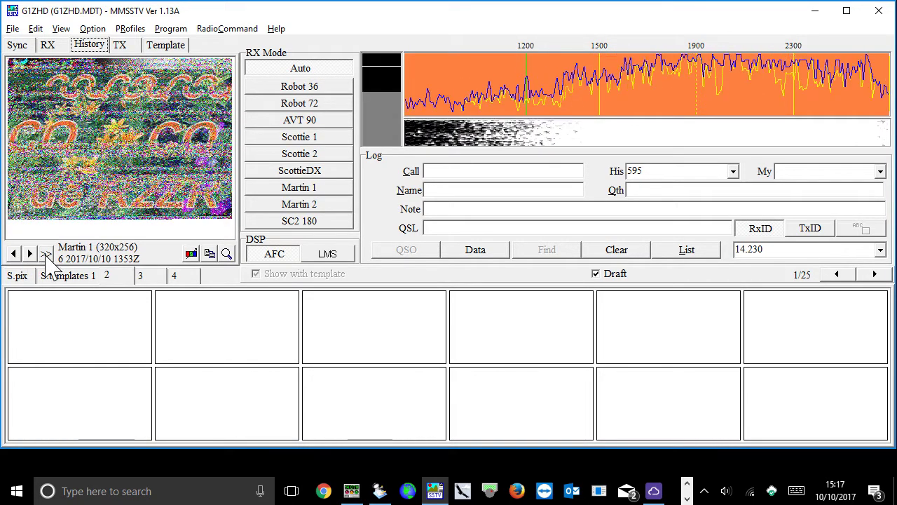
click(28, 253)
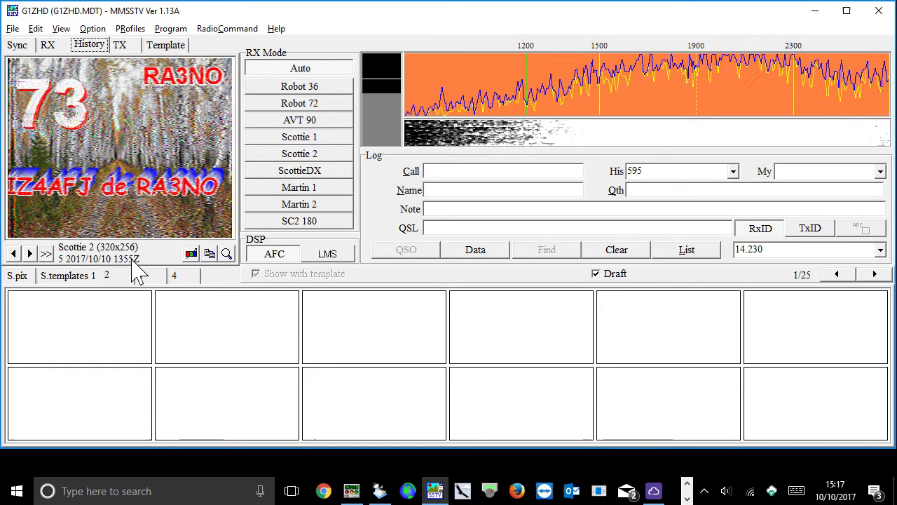
click(30, 254)
click(30, 253)
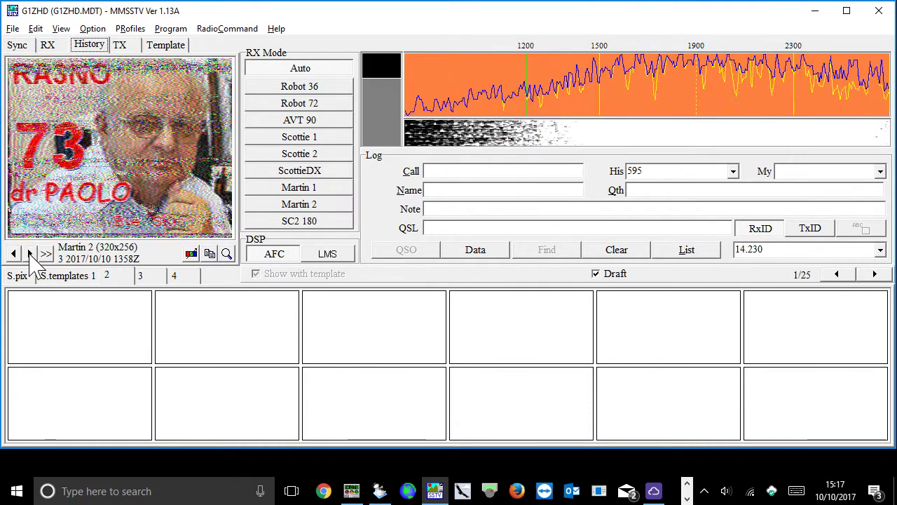
click(30, 253)
click(31, 254)
click(54, 45)
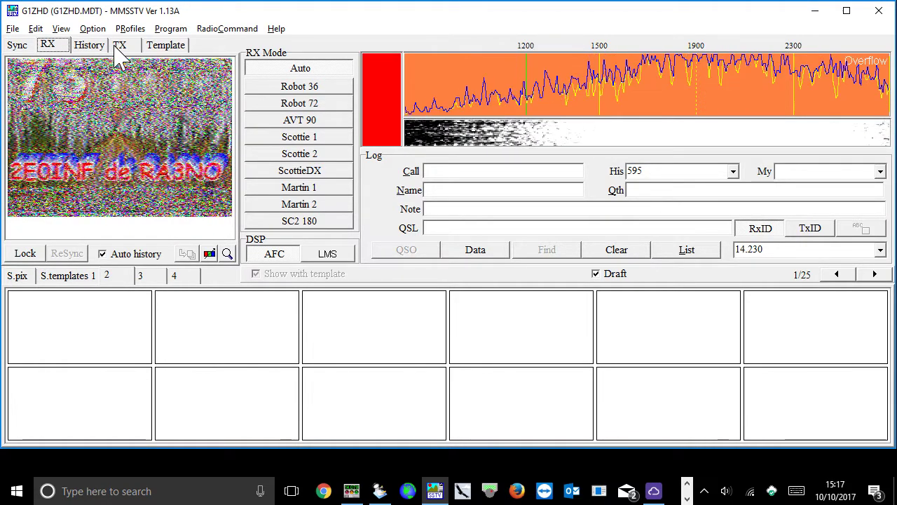
- View the transmit picture and its template, and inspect the text and colour settings of the CQSSTV text without changing them
click(124, 48)
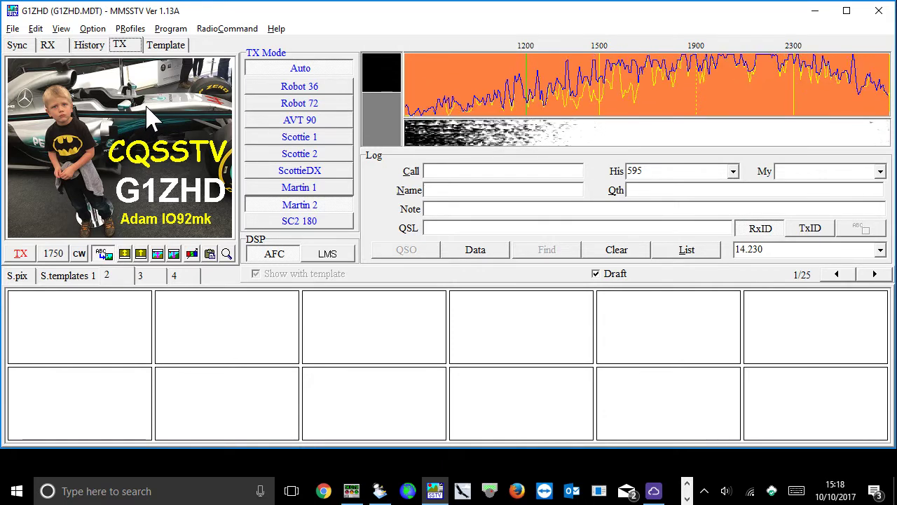
click(162, 61)
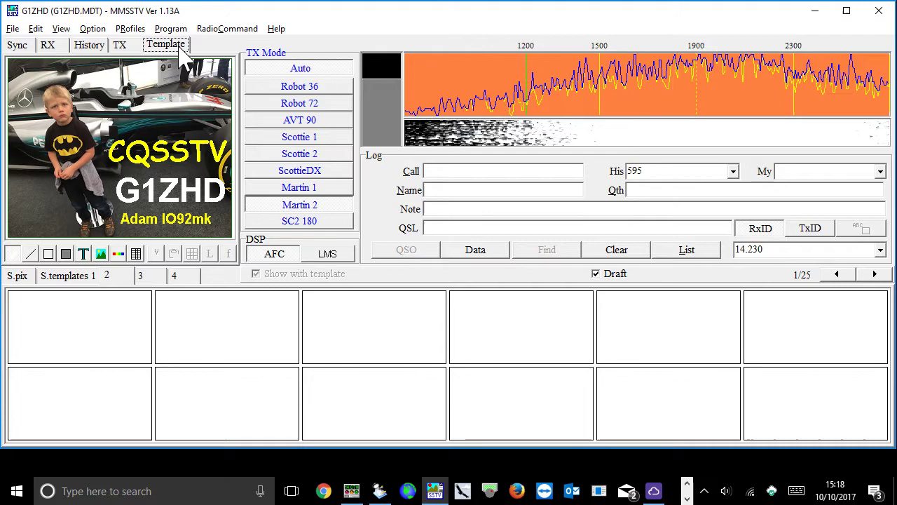
double_click(168, 167)
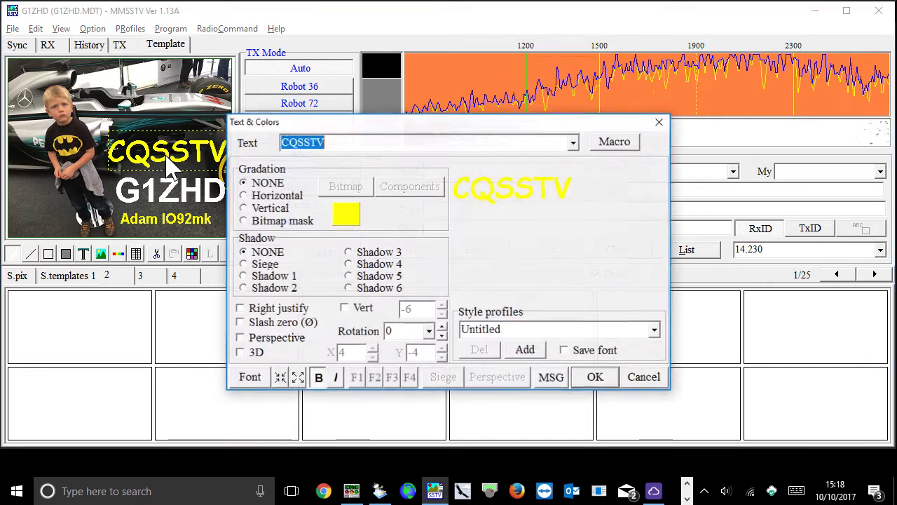
click(644, 379)
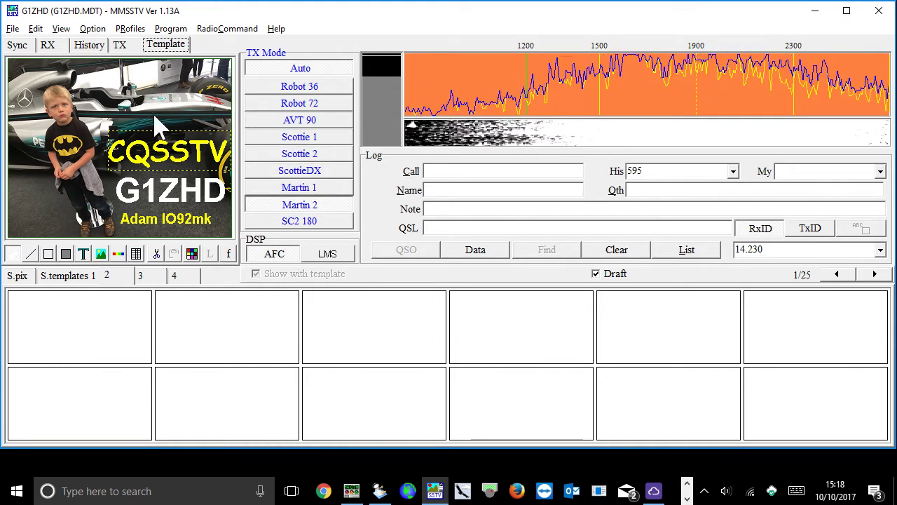
- Compare the stock pictures with the first set of stock templates, and show the stock pictures without their template overlays
click(19, 276)
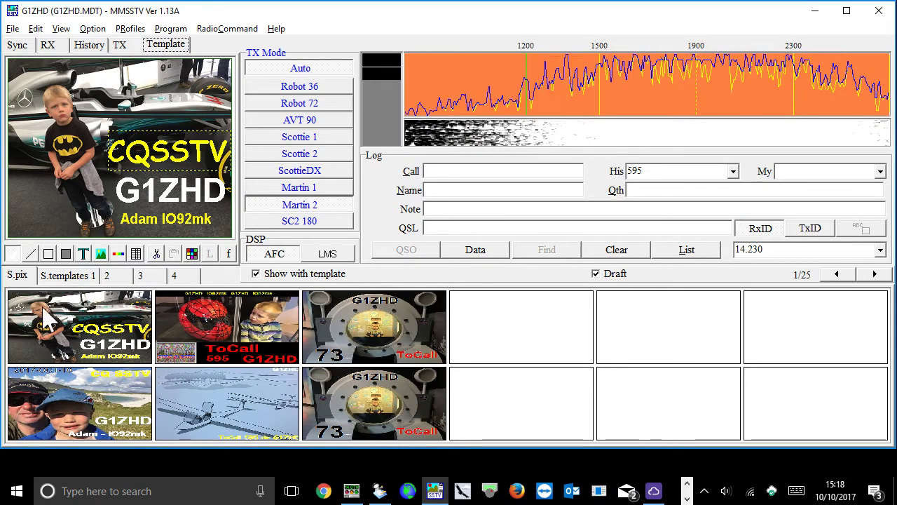
click(60, 276)
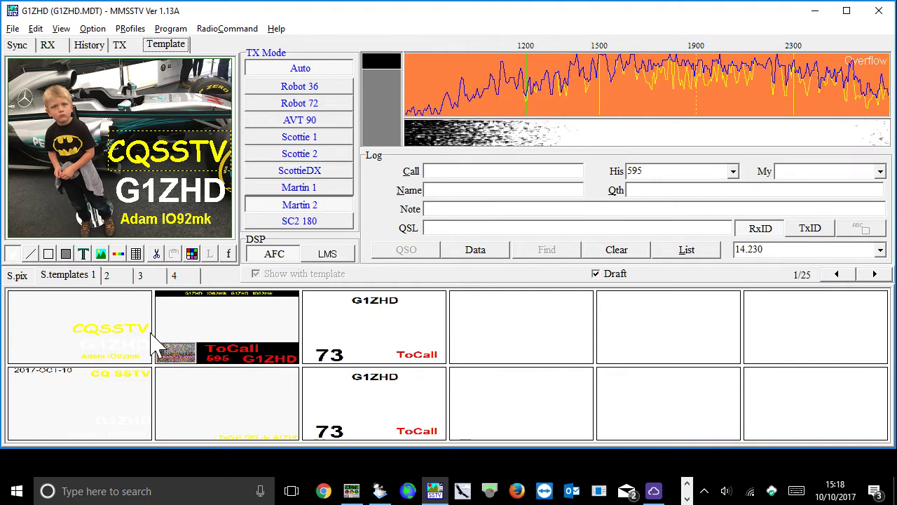
click(19, 280)
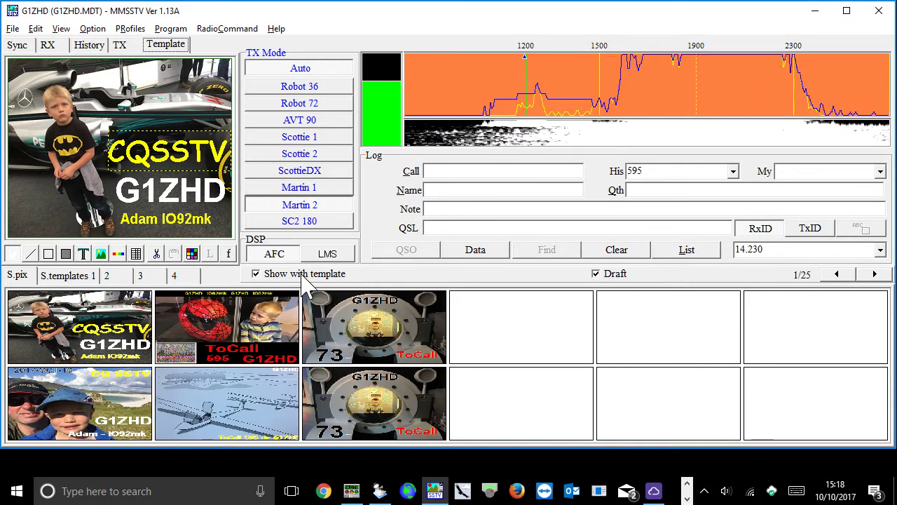
click(256, 274)
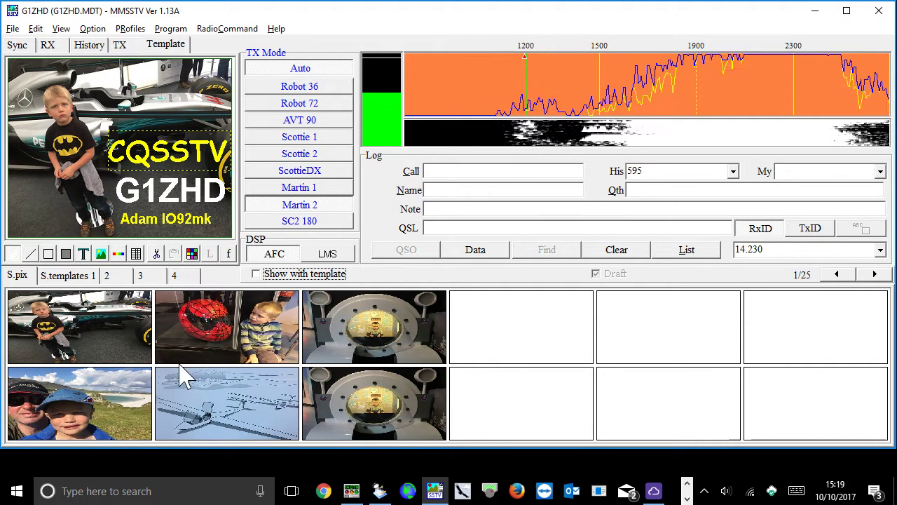
right_click(522, 331)
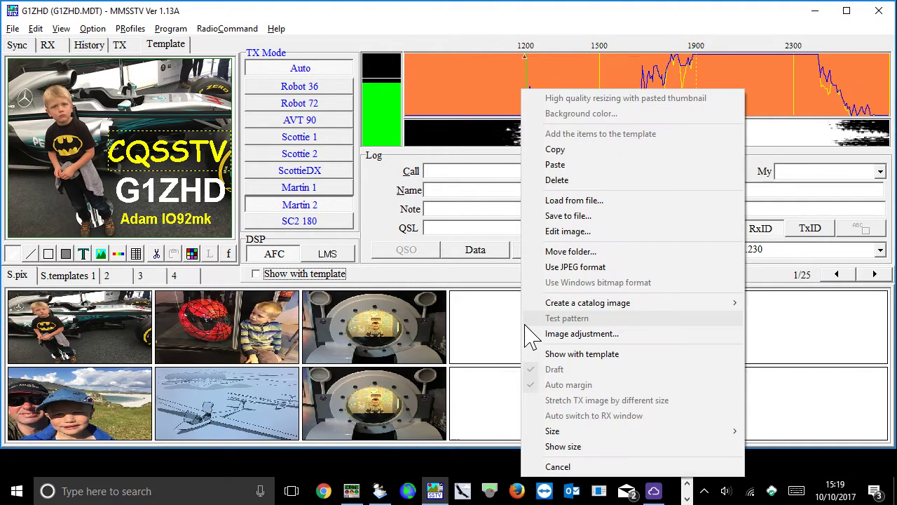
click(593, 210)
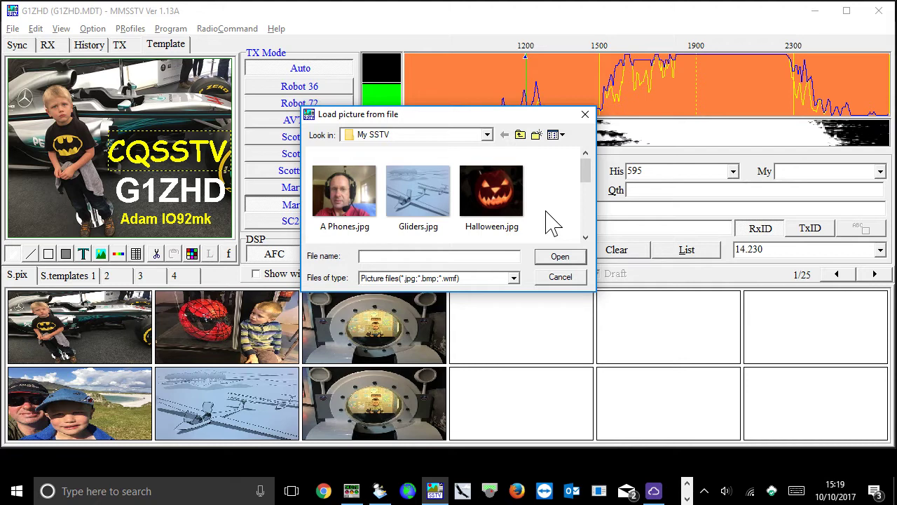
click(500, 199)
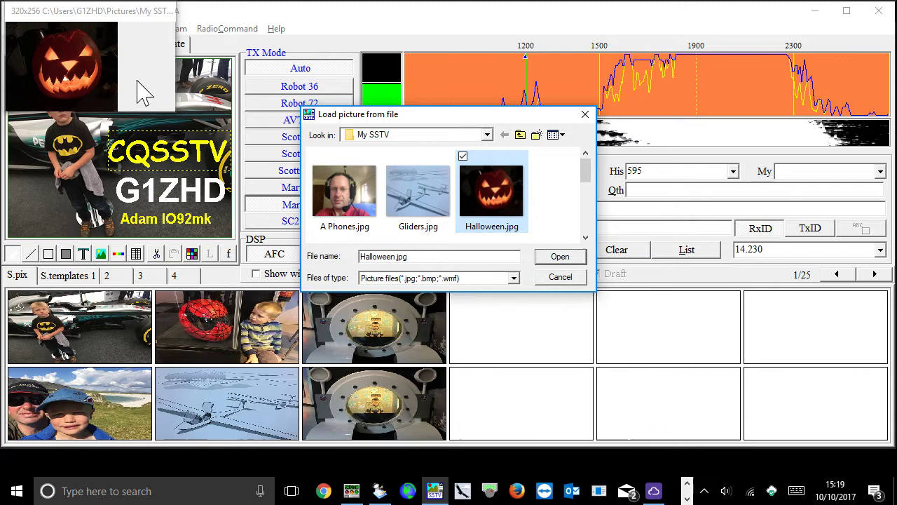
click(569, 279)
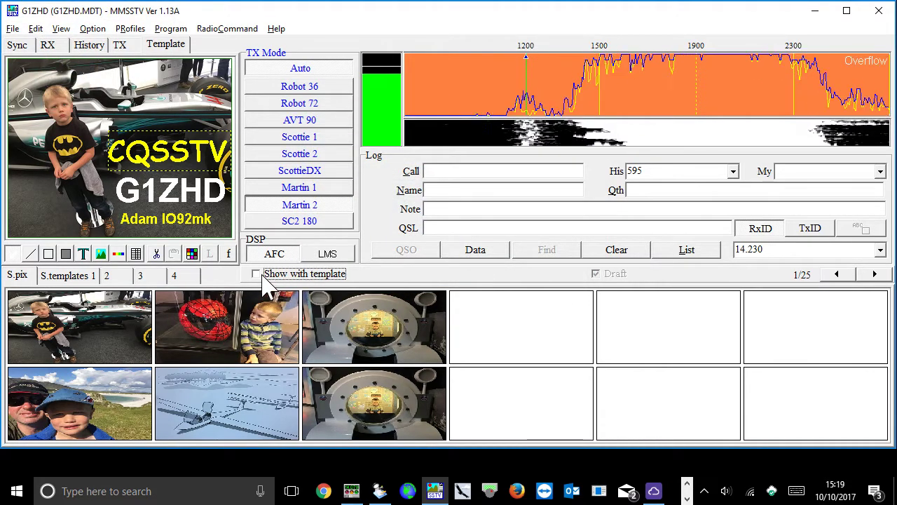
- Load the whole Gliders.jpg picture into the fourth slot of the stock pictures' first row and delete it again
right_click(495, 332)
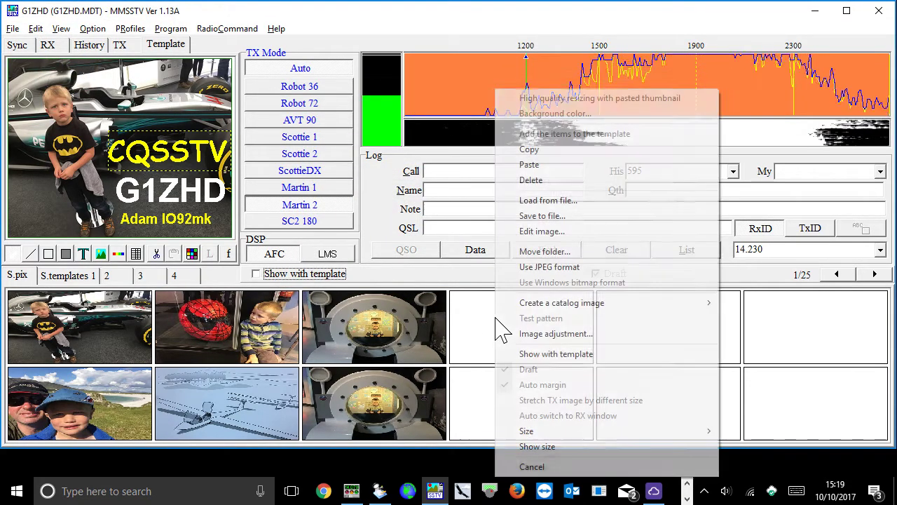
click(571, 200)
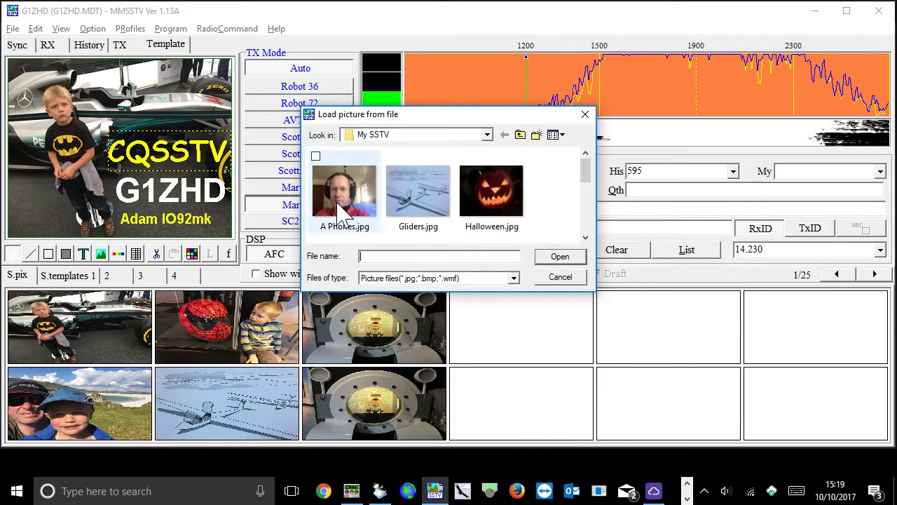
double_click(413, 197)
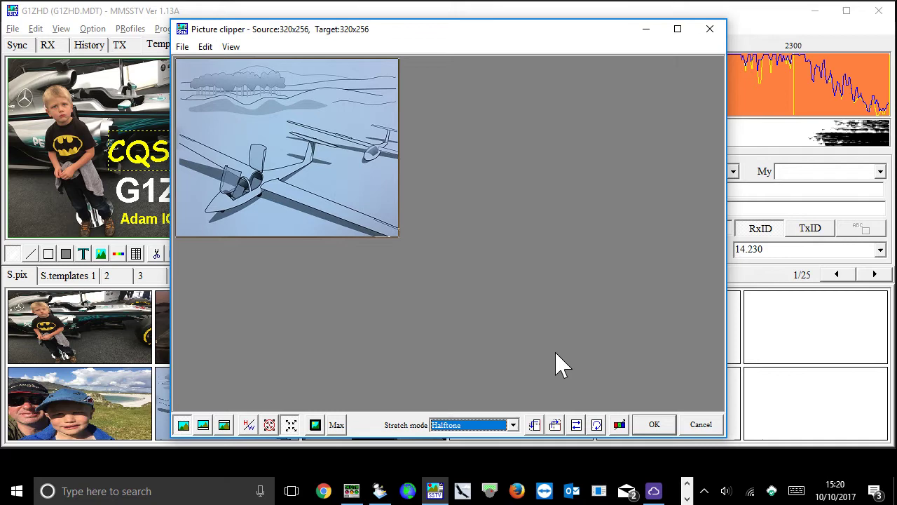
click(656, 429)
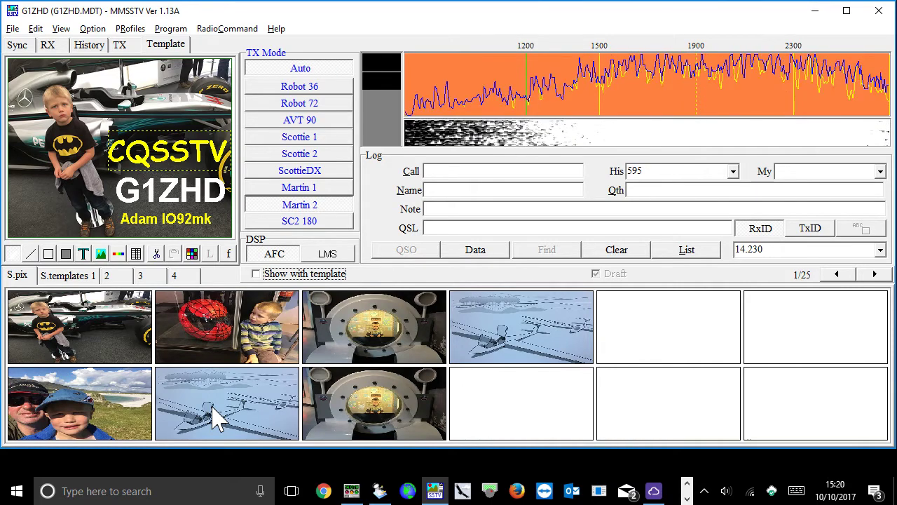
right_click(531, 335)
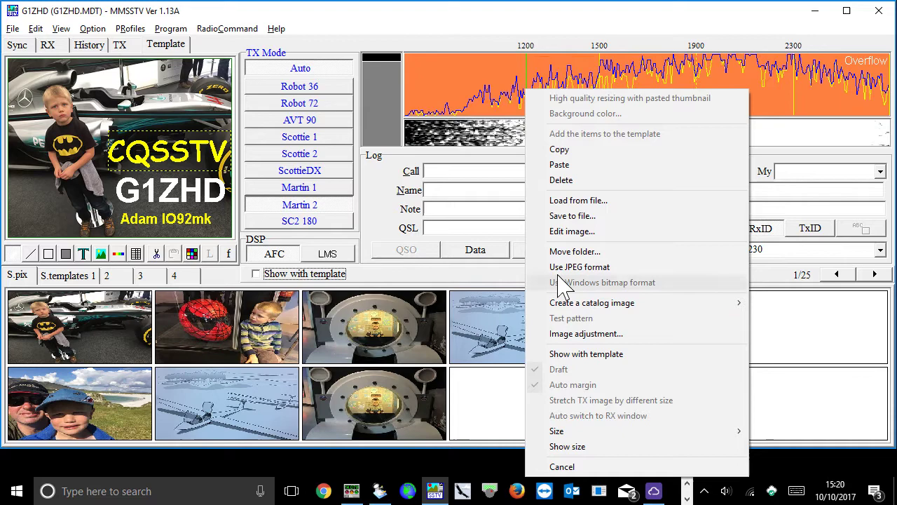
click(583, 179)
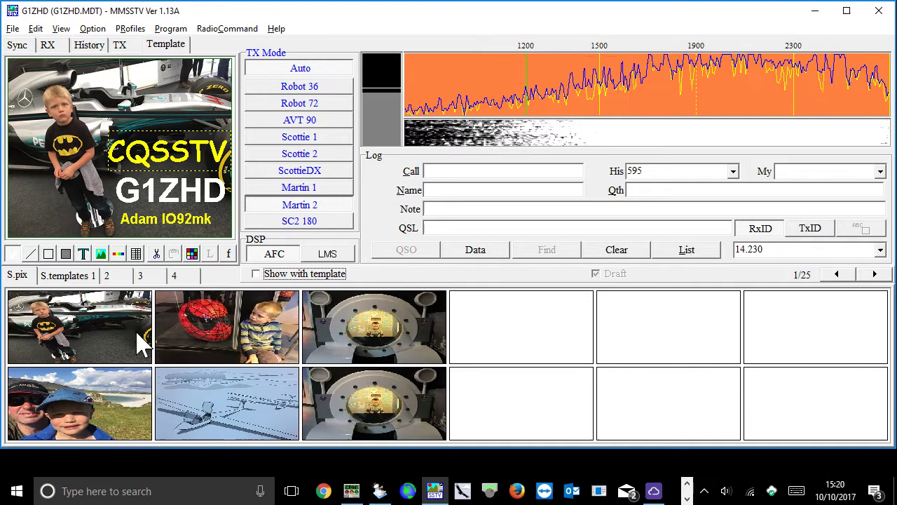
- Show the first set of stock templates, open the callsign text's settings and examine the available macro commands without inserting one
click(63, 277)
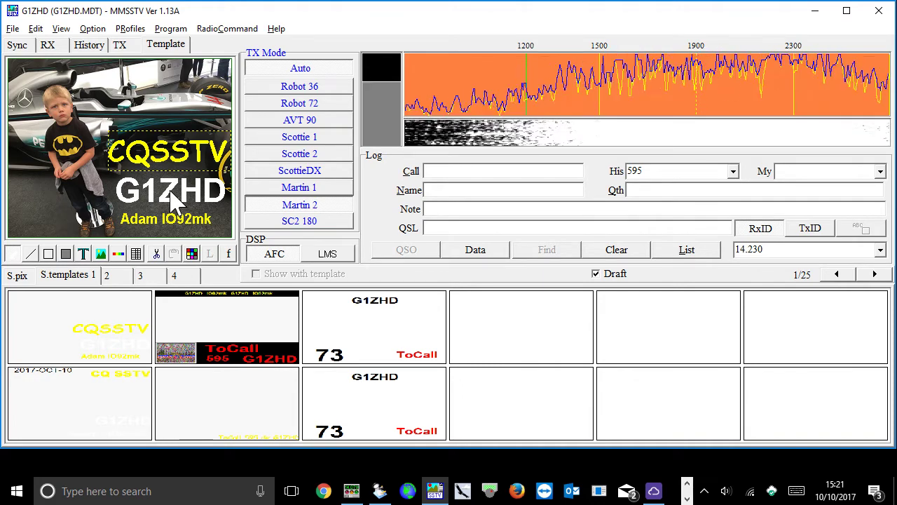
double_click(174, 201)
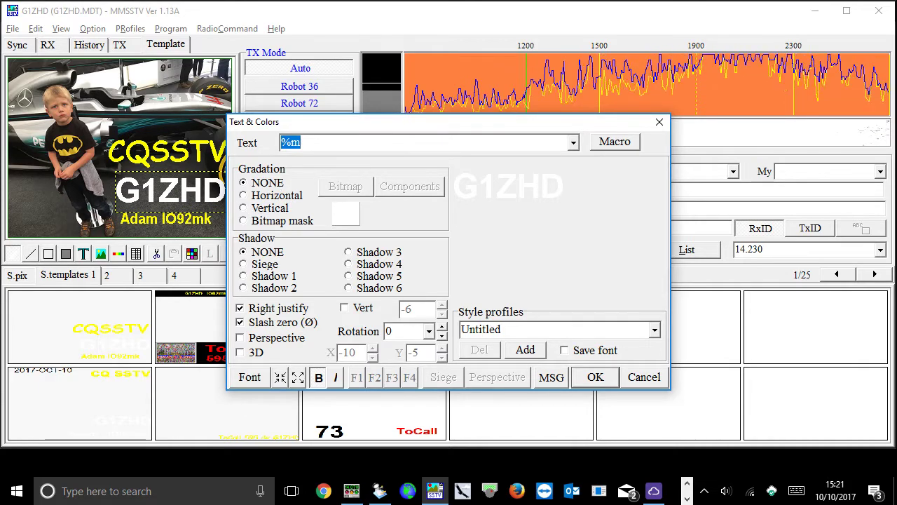
scroll(291, 143, down, 1)
scroll(291, 142, up, 1)
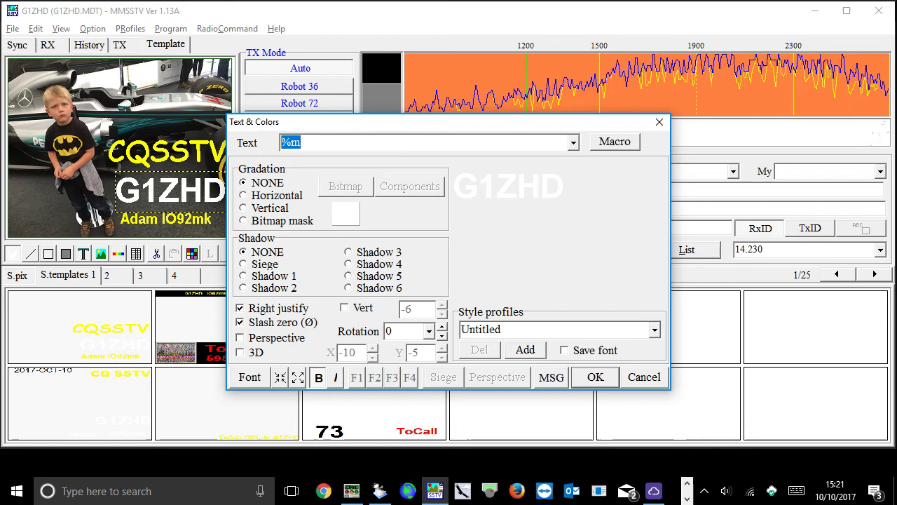
click(618, 143)
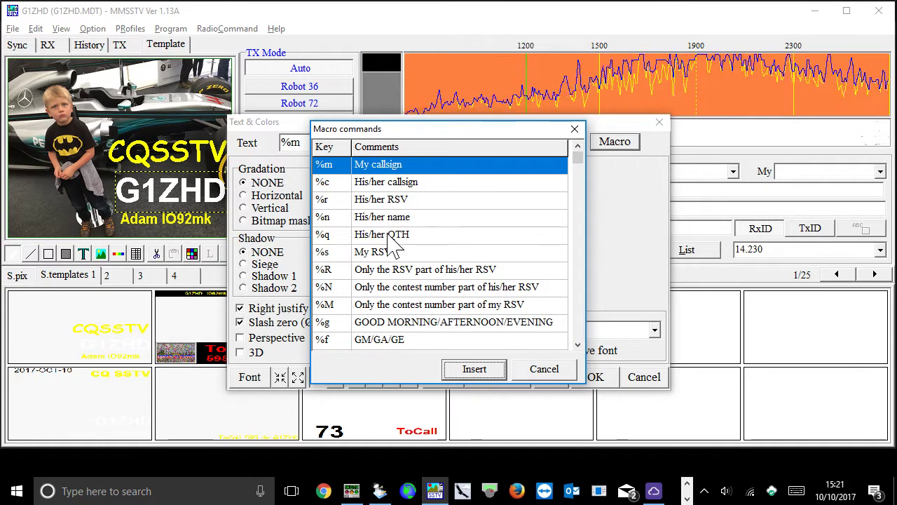
click(545, 369)
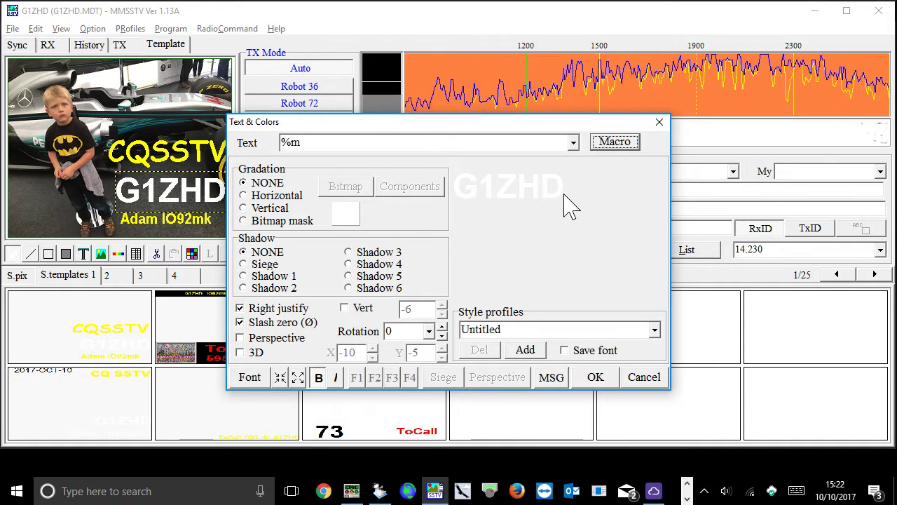
- Try the Siege, Shadow 1 and Shadow 2 effects on the callsign text, set its shadow back to NONE and accept the settings
click(243, 265)
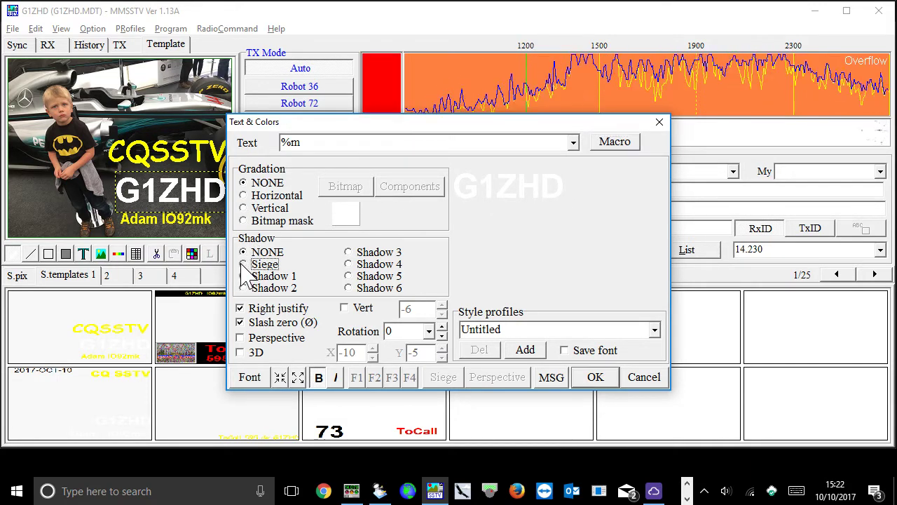
click(244, 277)
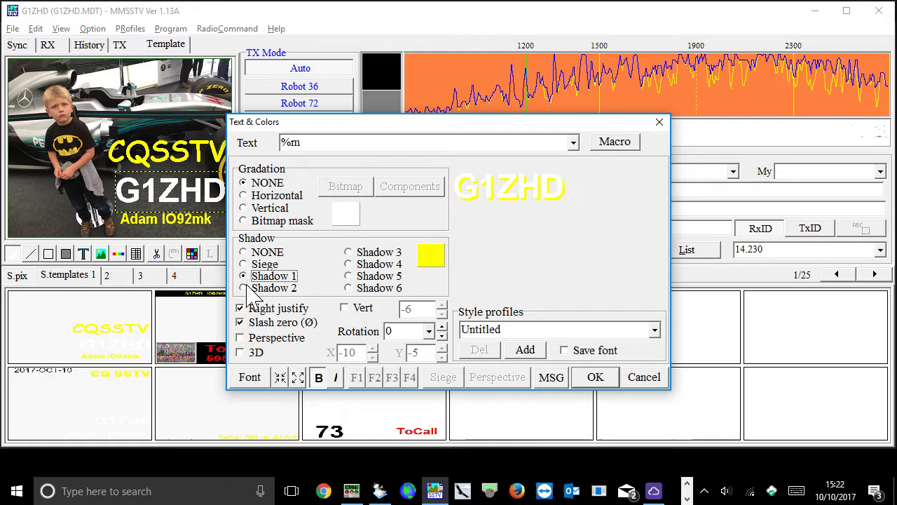
click(244, 288)
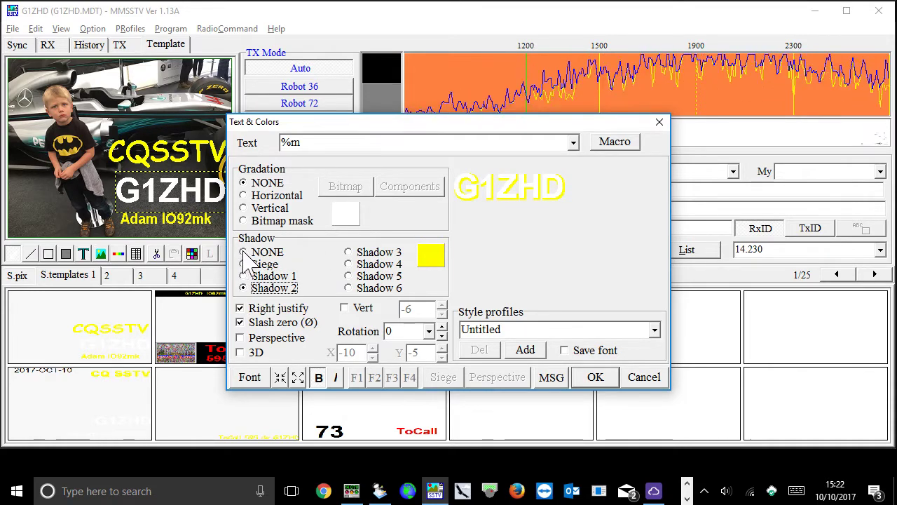
click(244, 252)
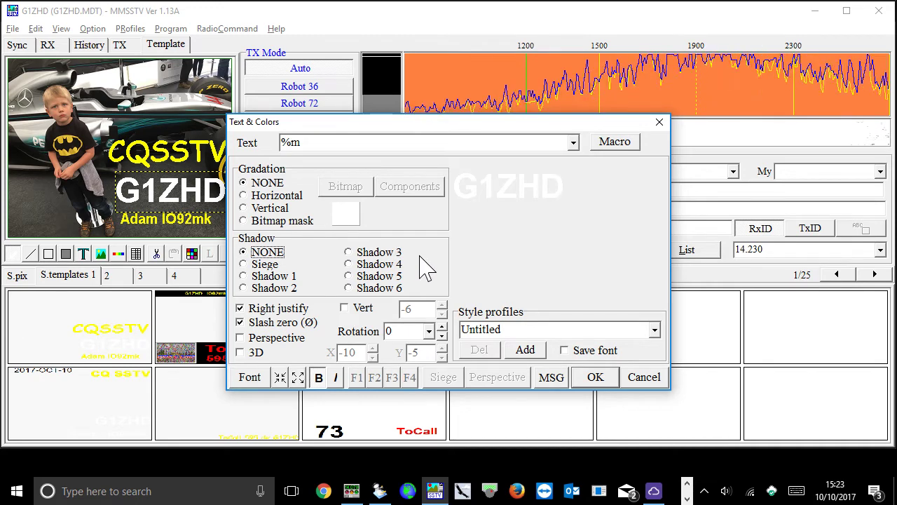
click(595, 379)
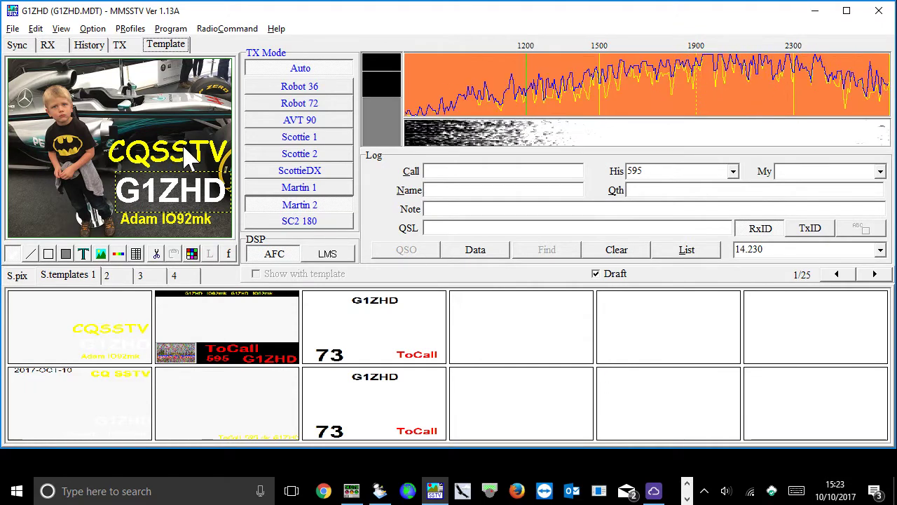
- Add the text "IO92 WAB:" above the CQSSTV text and move it up towards the picture's upper edge
click(179, 235)
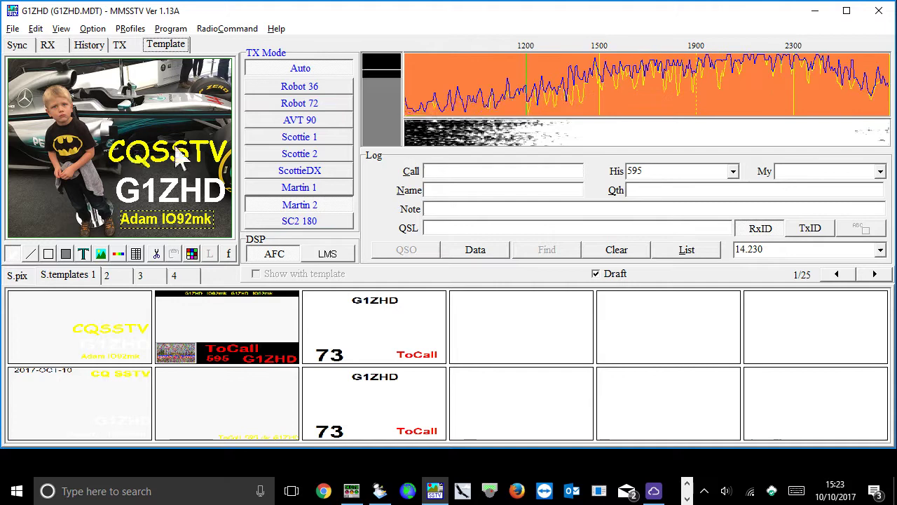
click(84, 254)
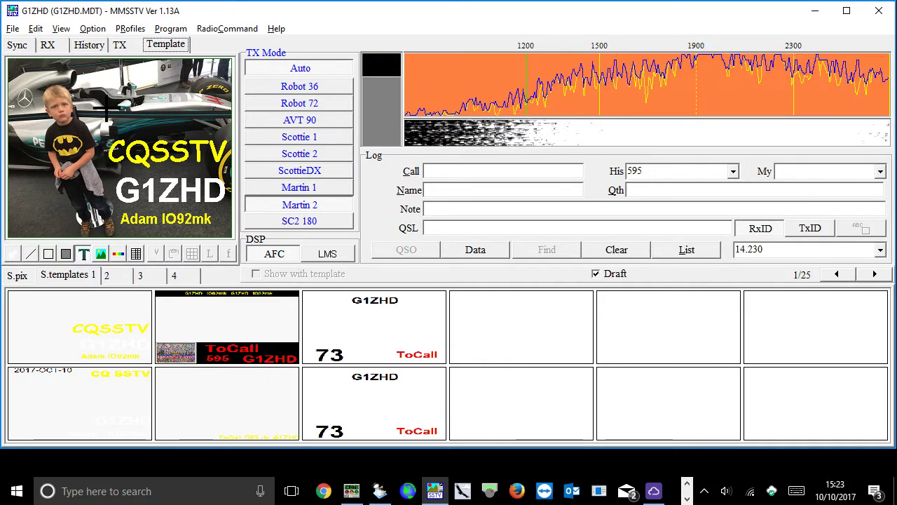
click(102, 85)
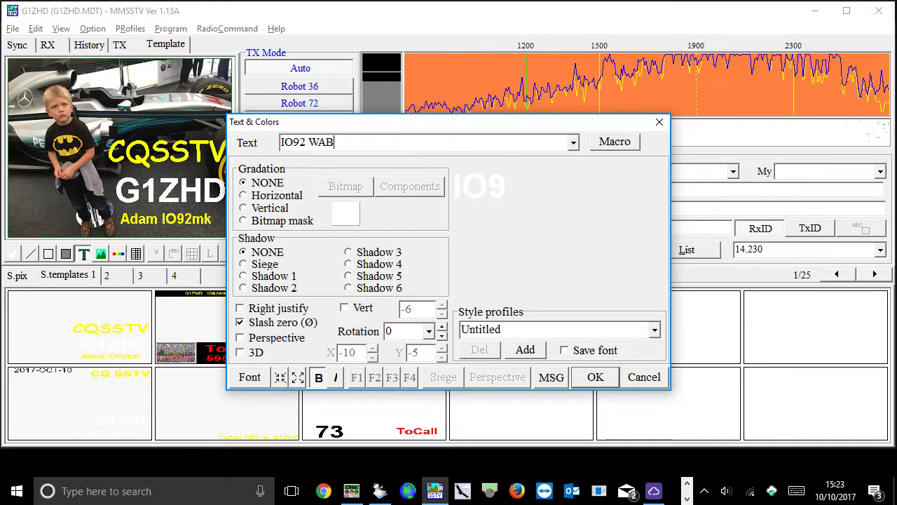
text(::)
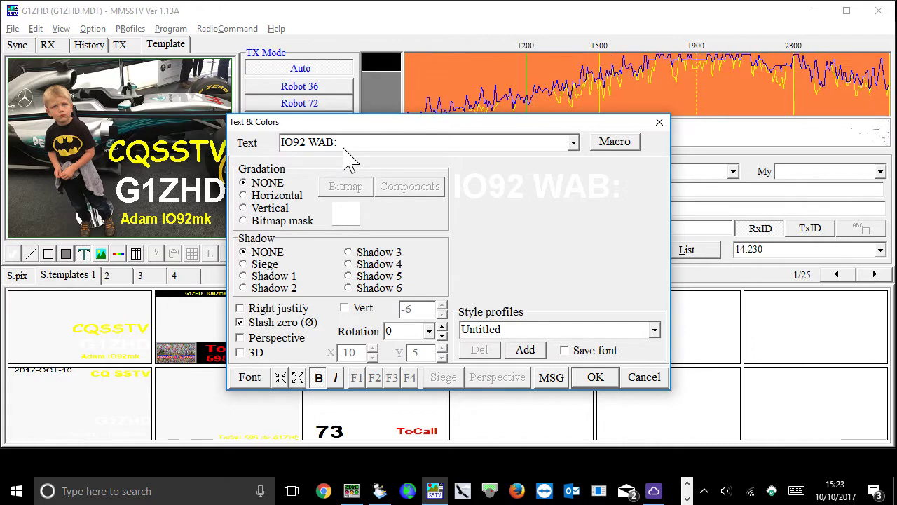
click(596, 378)
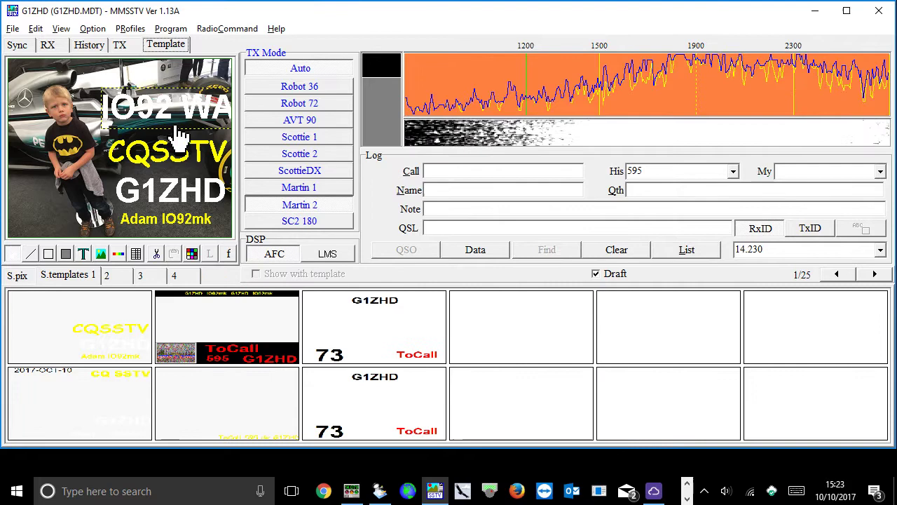
drag(170, 122, 144, 106)
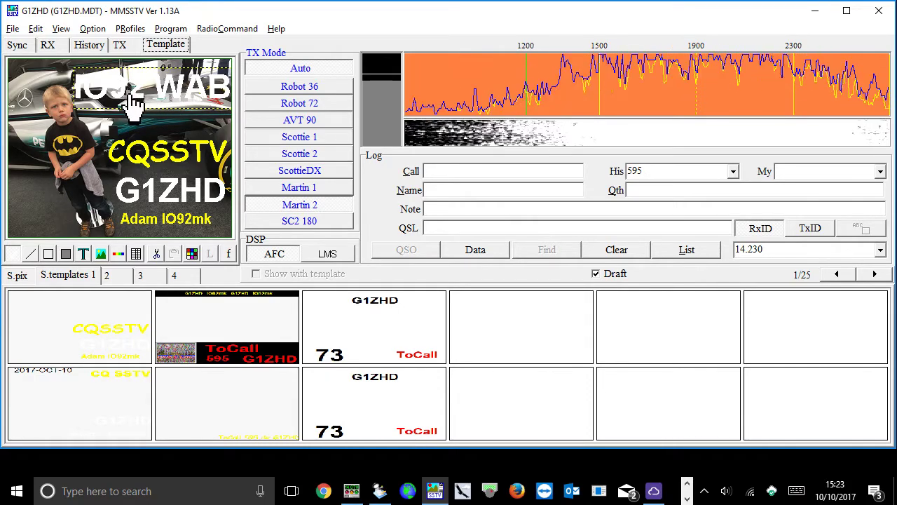
- Set the "IO92 WAB:" text colour to dark green (Red 0, Green 128, Blue 0) and delete the text from the template
double_click(153, 91)
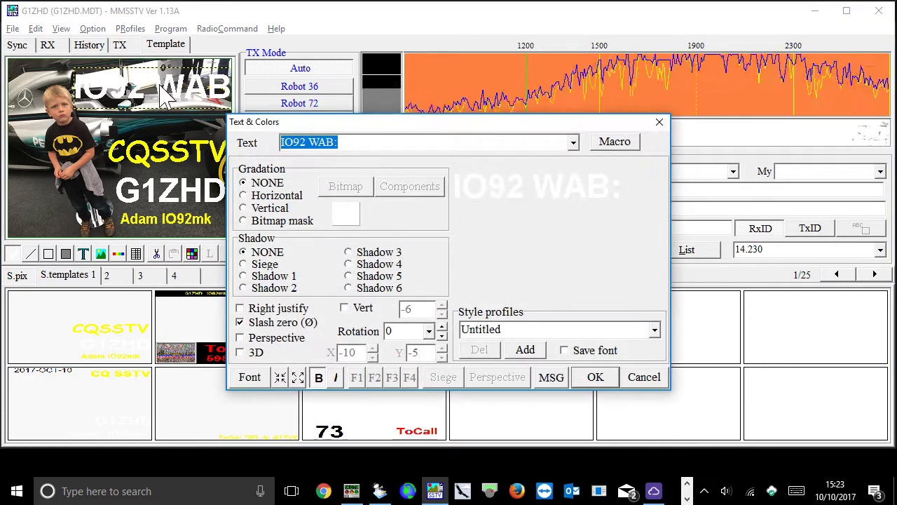
click(351, 220)
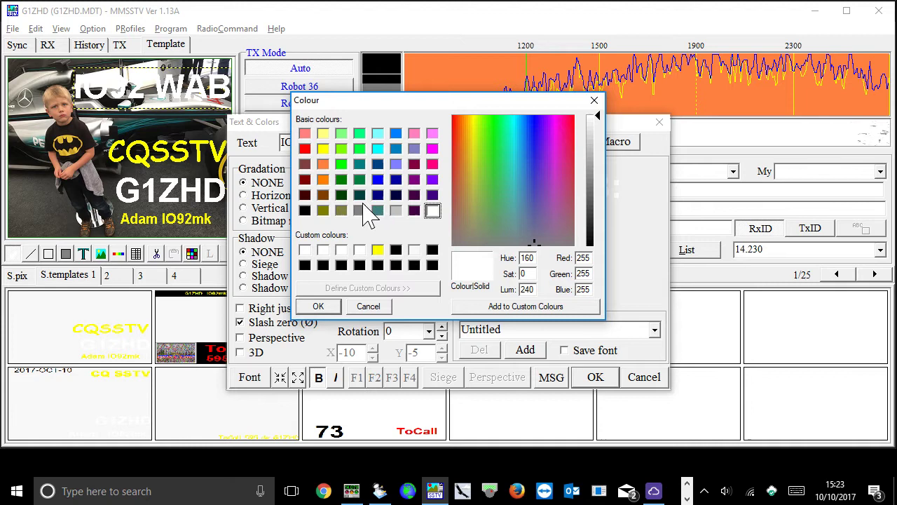
click(342, 181)
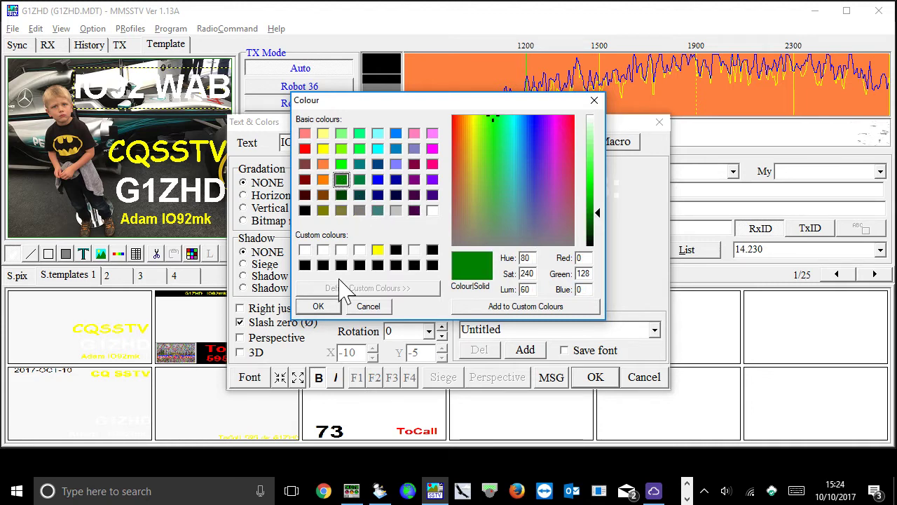
click(318, 306)
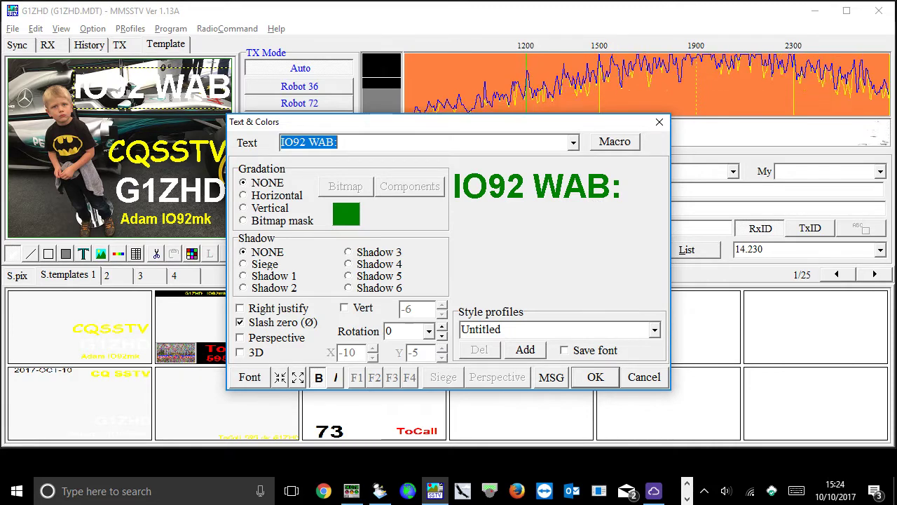
click(595, 379)
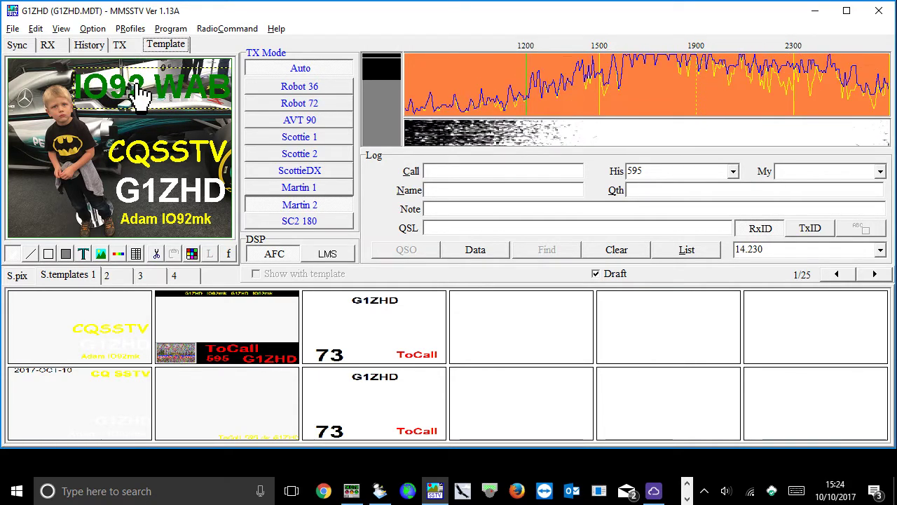
right_click(138, 85)
click(168, 221)
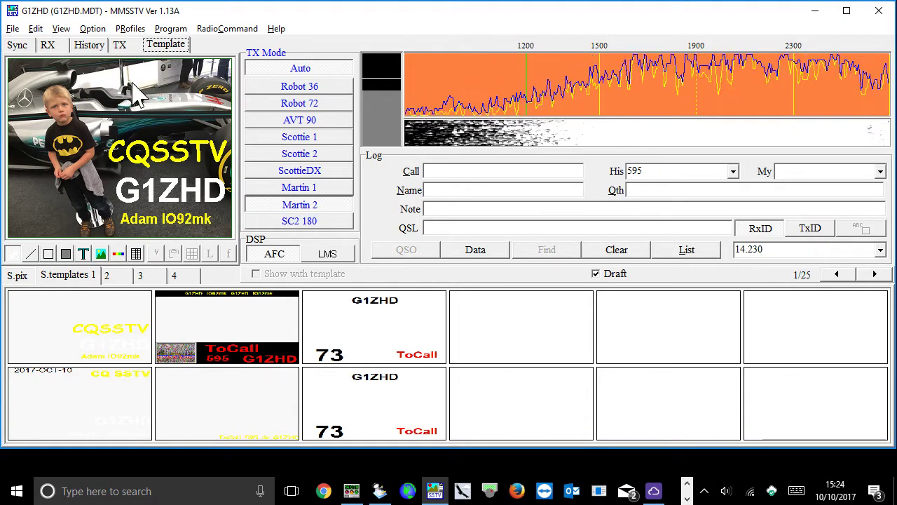
- Add the green "IO92 WAB:" text to the picture again, above the CQSSTV text
click(83, 253)
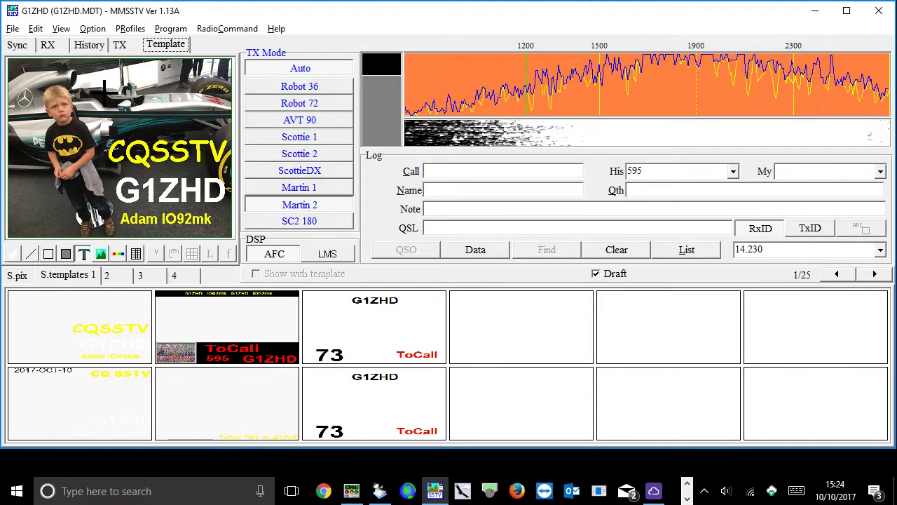
click(105, 92)
click(597, 378)
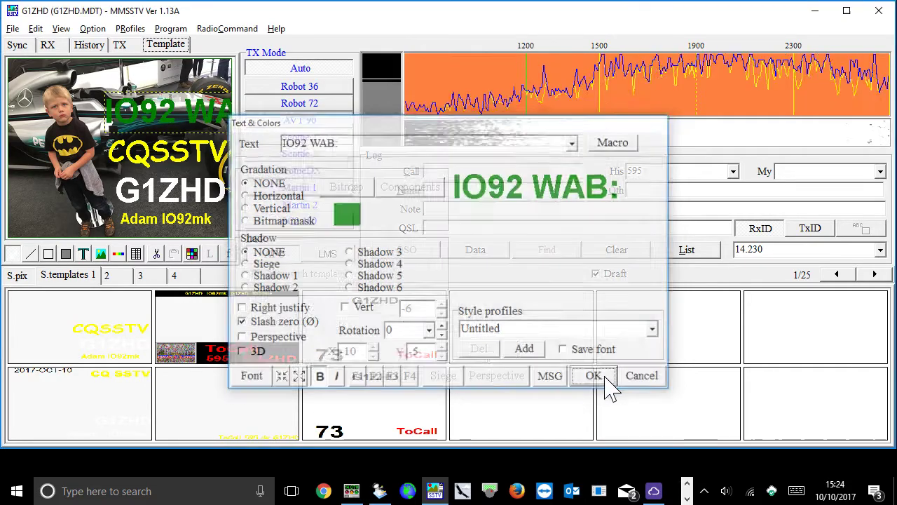
- Try enlarging, shrinking and moving the green "IO92 WAB:" text across the picture, and delete it
drag(98, 89, 43, 76)
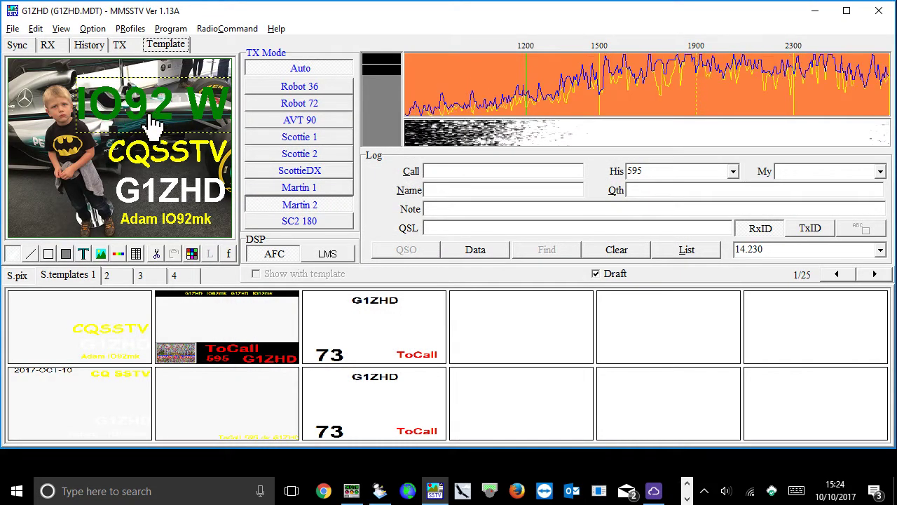
drag(130, 115, 94, 112)
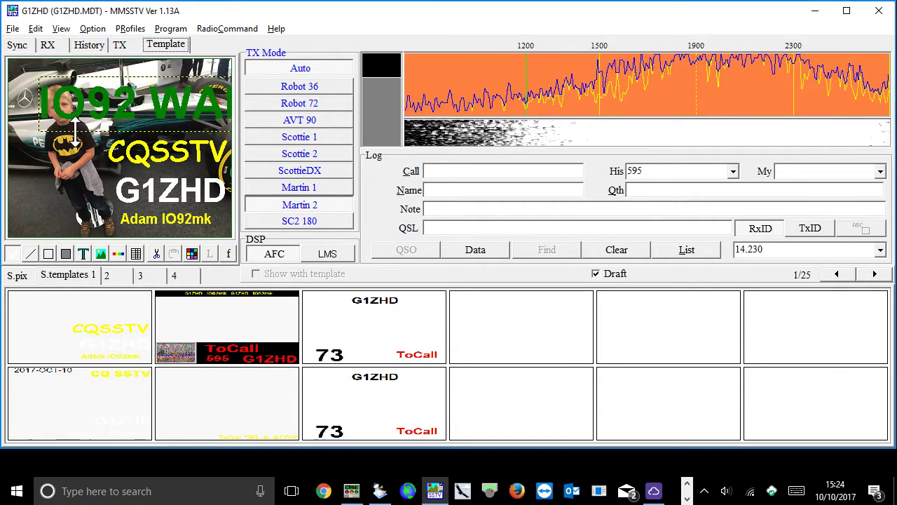
drag(50, 132, 161, 103)
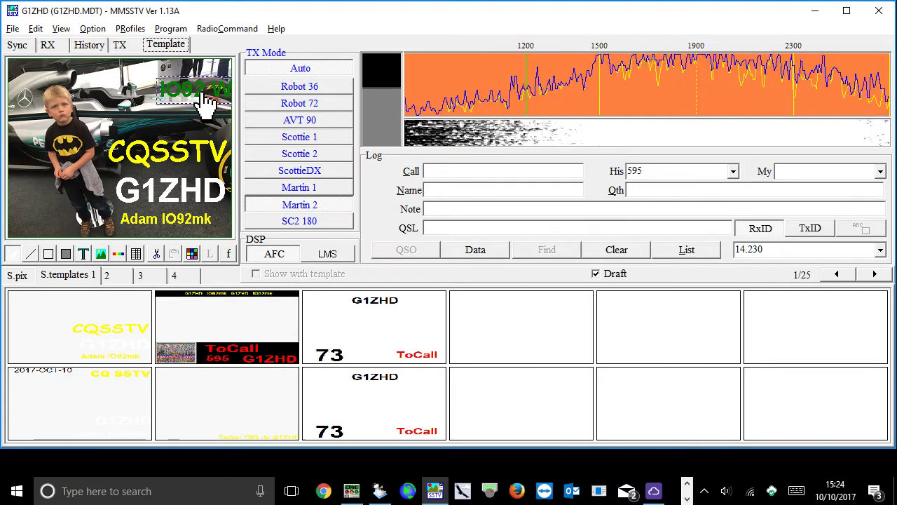
drag(200, 102, 164, 133)
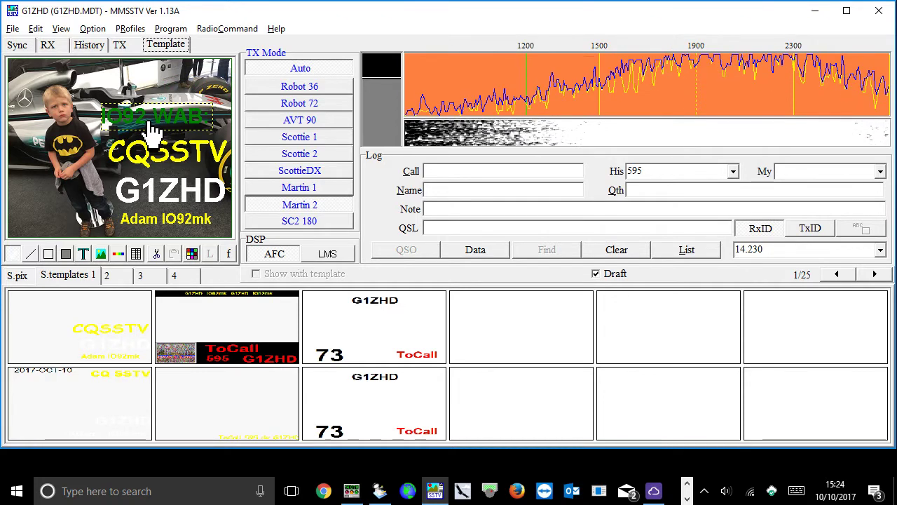
drag(104, 105, 91, 95)
drag(160, 126, 105, 116)
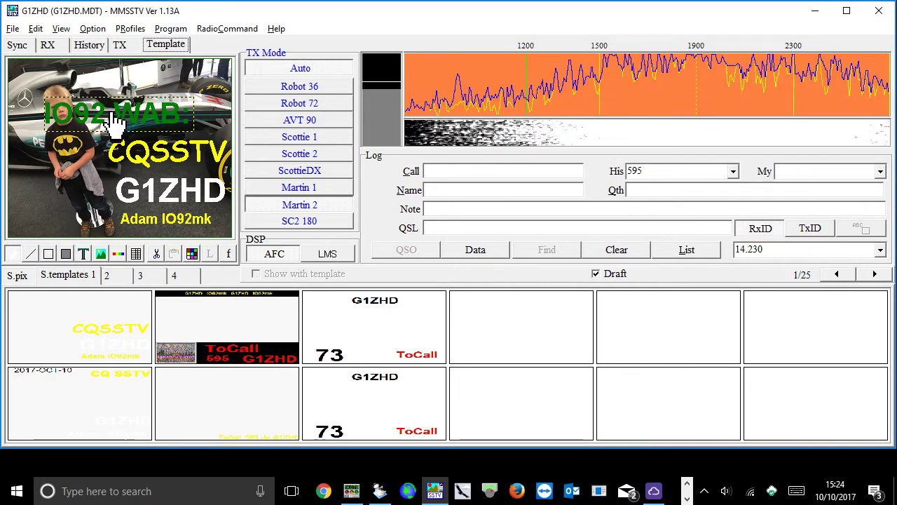
right_click(123, 120)
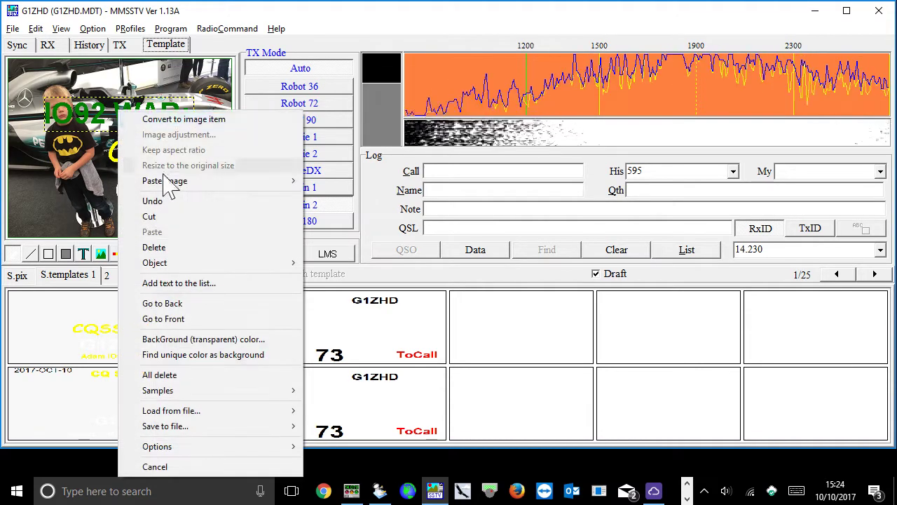
click(156, 248)
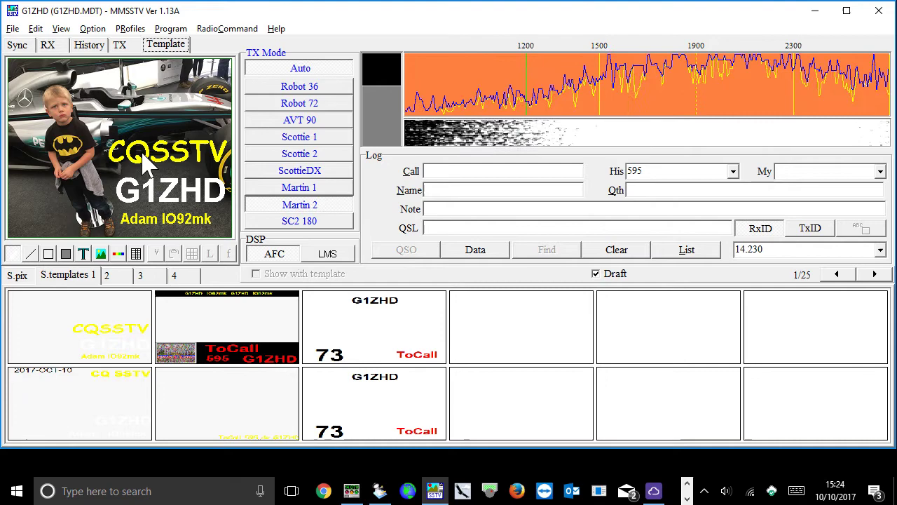
- Load the first row's second template onto the picture and store a copy in the row's fourth template slot
click(234, 324)
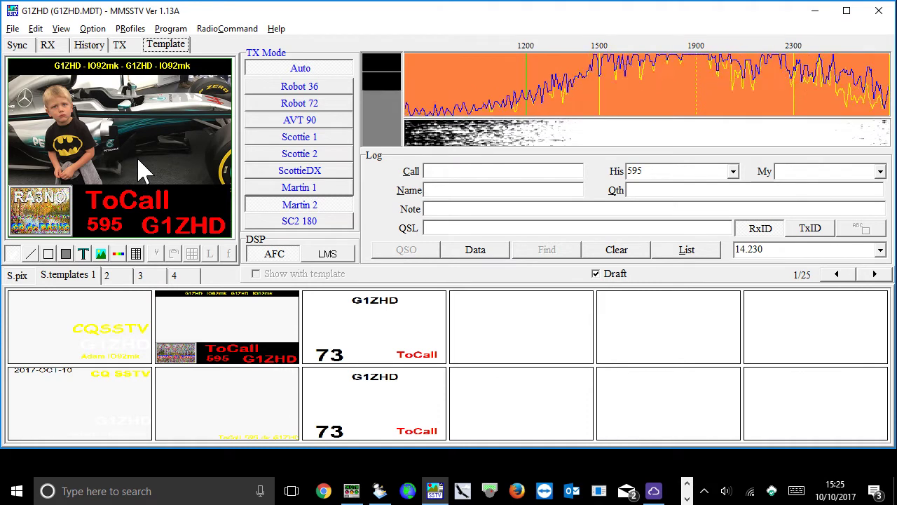
drag(144, 171, 525, 340)
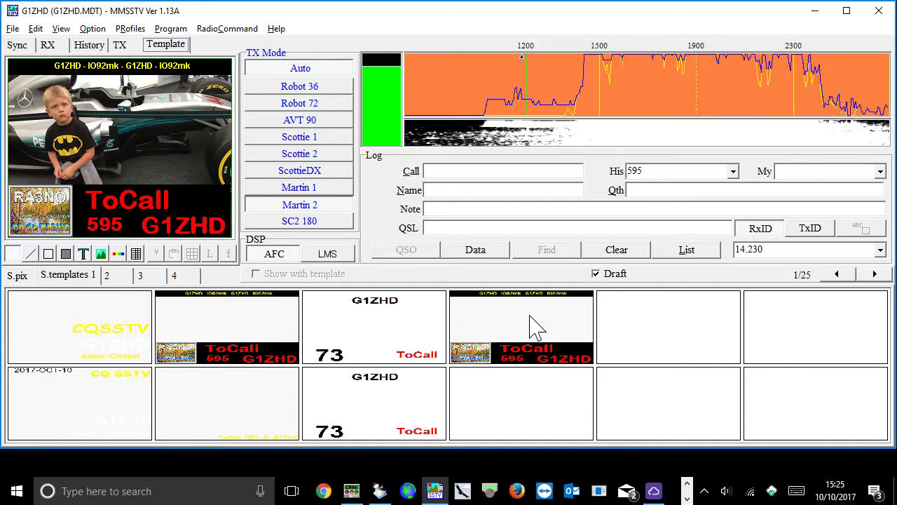
- Show the stock pictures with their template overlays and examine the fourth slot of the first row
click(18, 277)
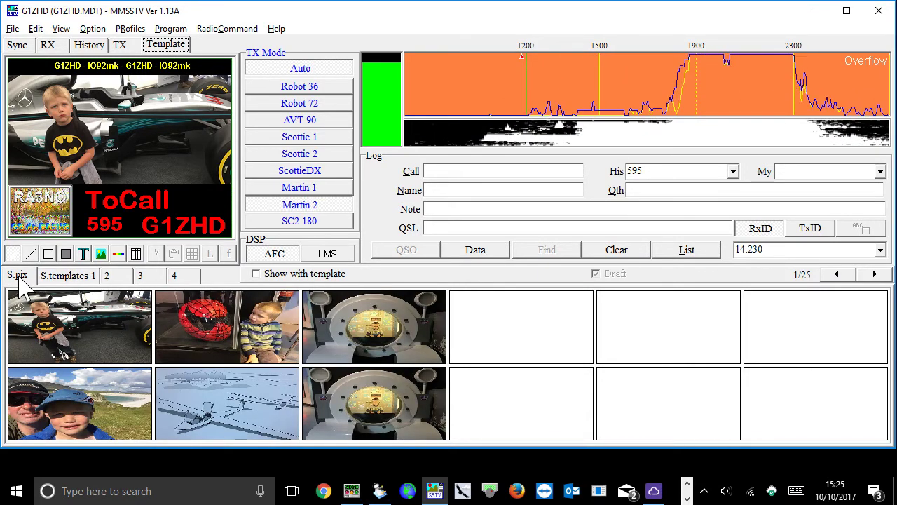
click(256, 274)
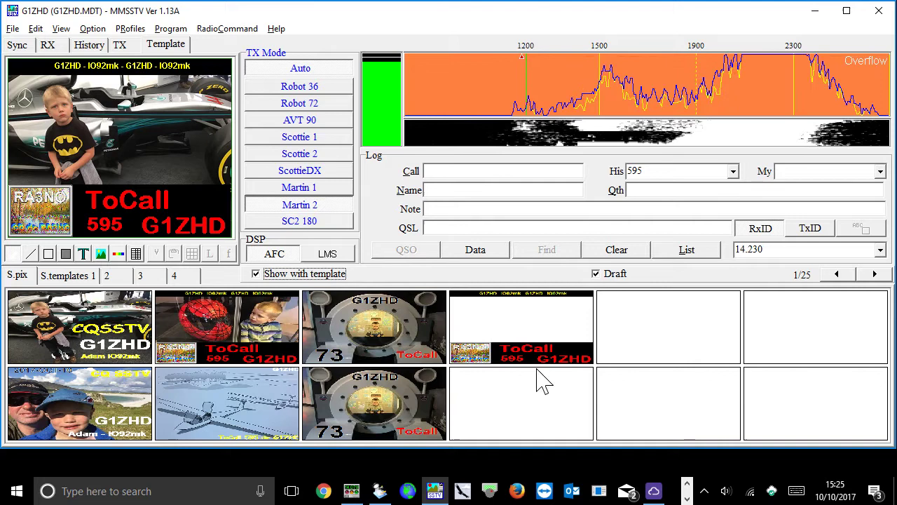
click(524, 316)
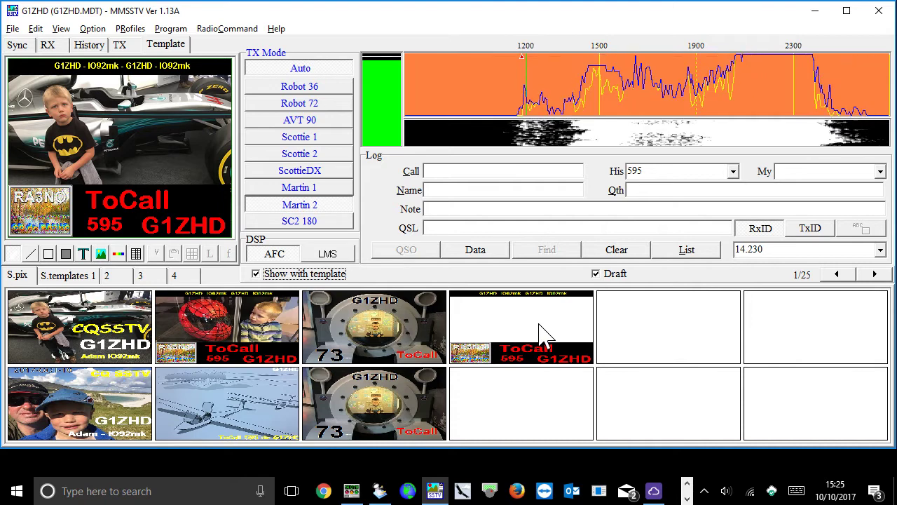
- Delete the template in the fourth slot of the first row of the first stock template set
click(53, 276)
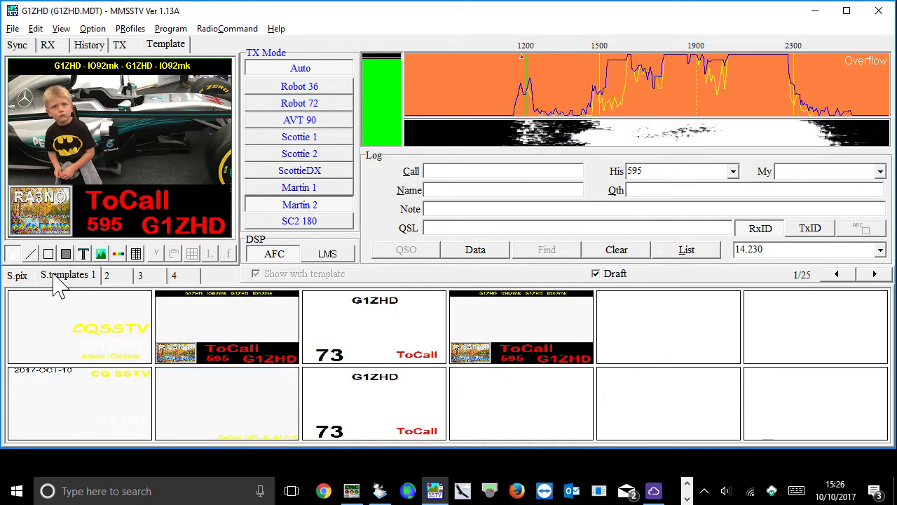
right_click(531, 329)
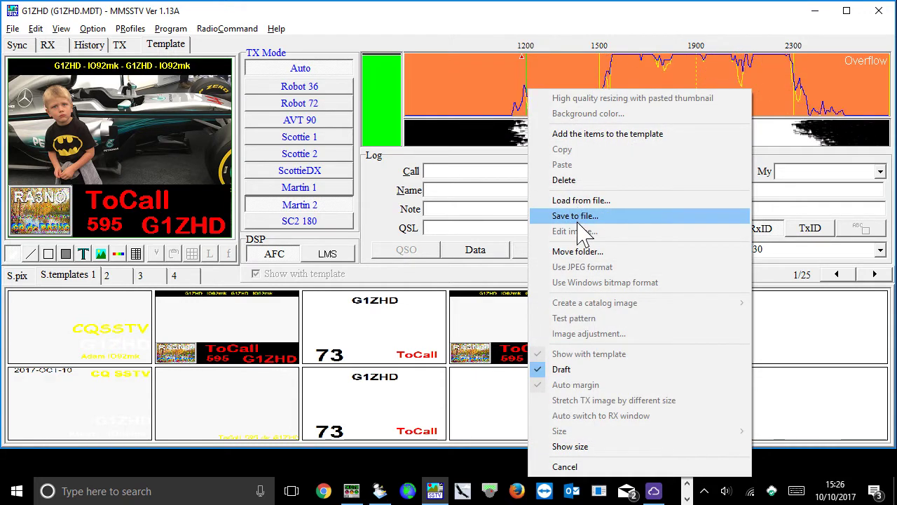
click(578, 183)
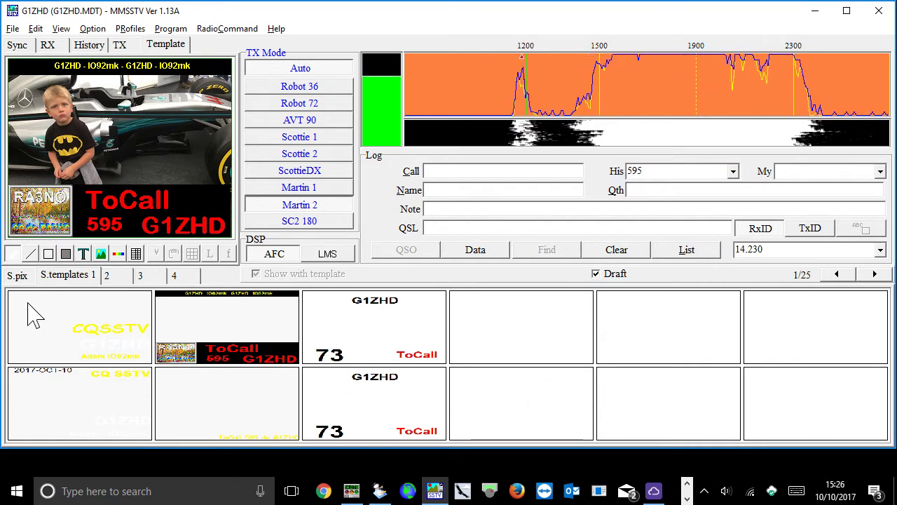
- Show the stock pictures, switch their template overlays off and on again, and check the fourth slot's available commands
click(20, 275)
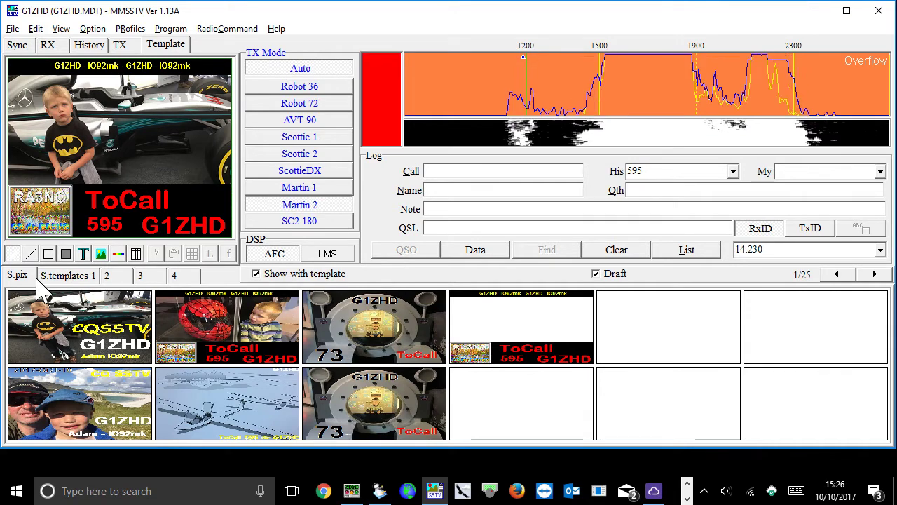
click(257, 274)
click(257, 274)
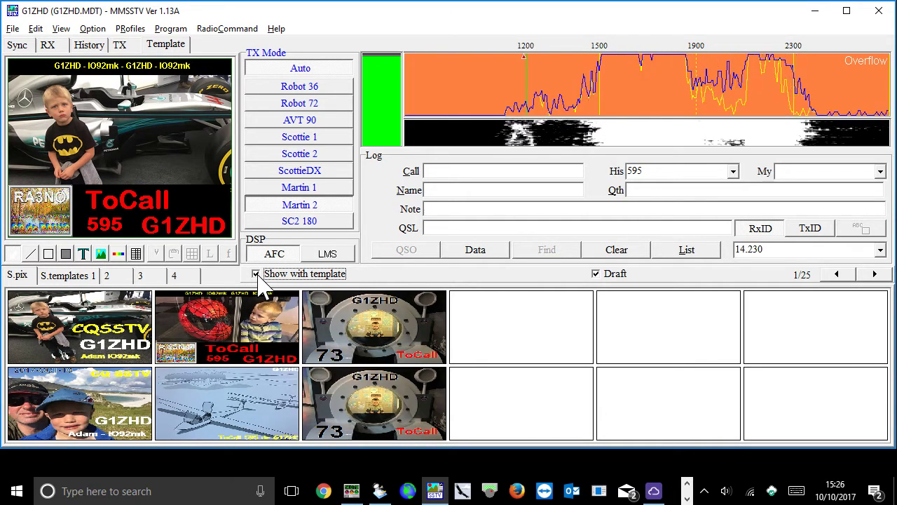
right_click(483, 325)
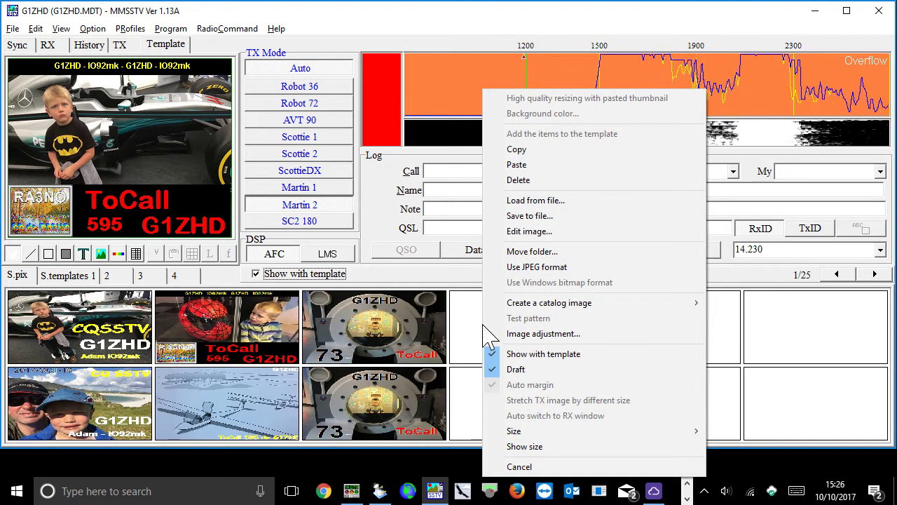
- Save the first row's third template from stock template set 1, overwriting the first .mtm file listed in the MMSSTV folder
click(62, 277)
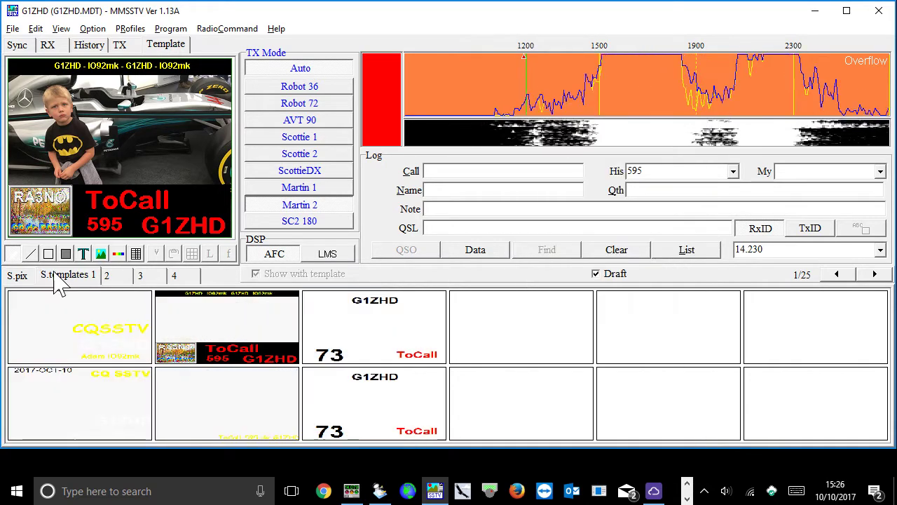
right_click(376, 334)
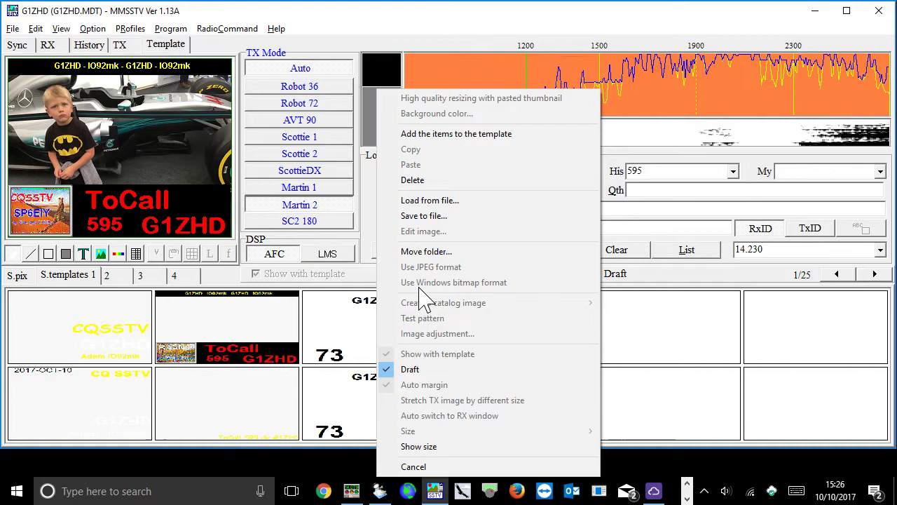
click(435, 217)
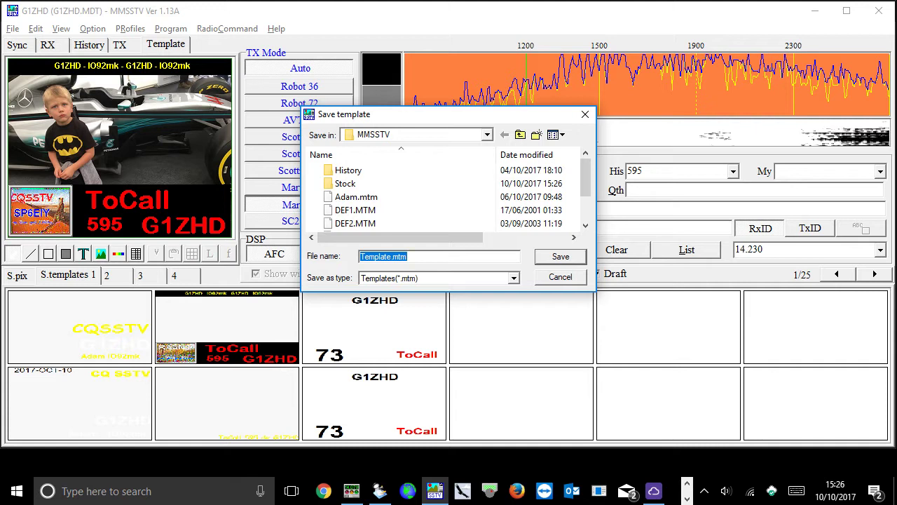
drag(379, 257, 393, 257)
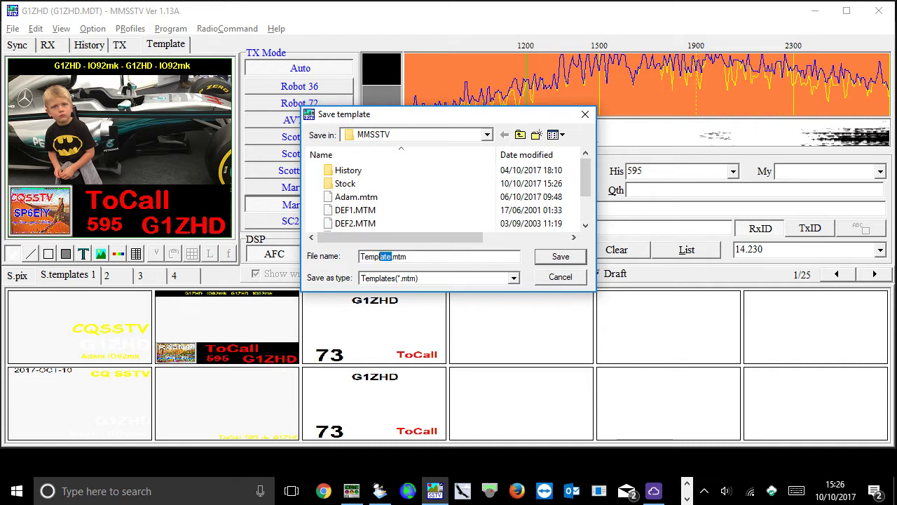
click(356, 199)
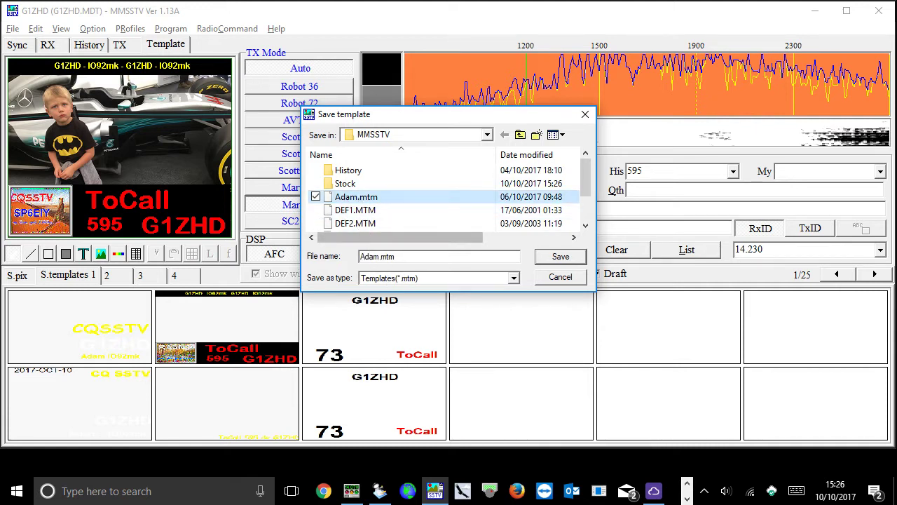
click(569, 257)
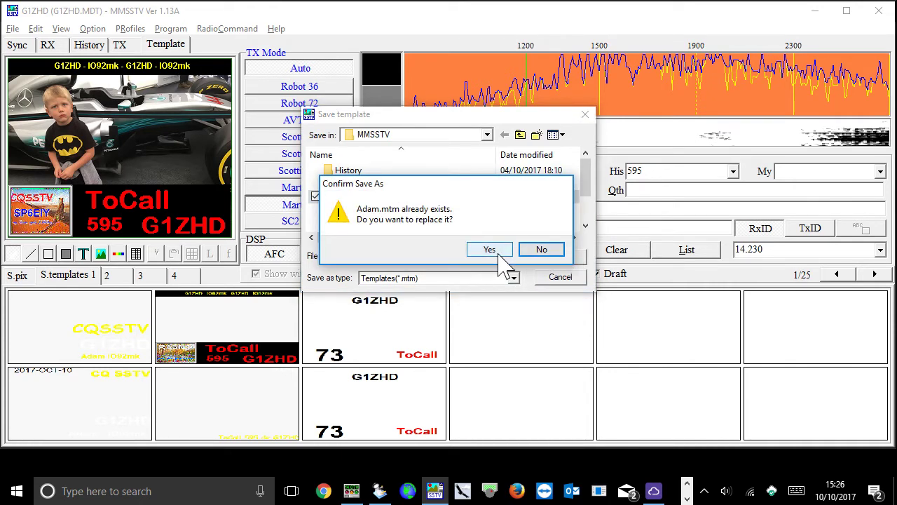
click(497, 247)
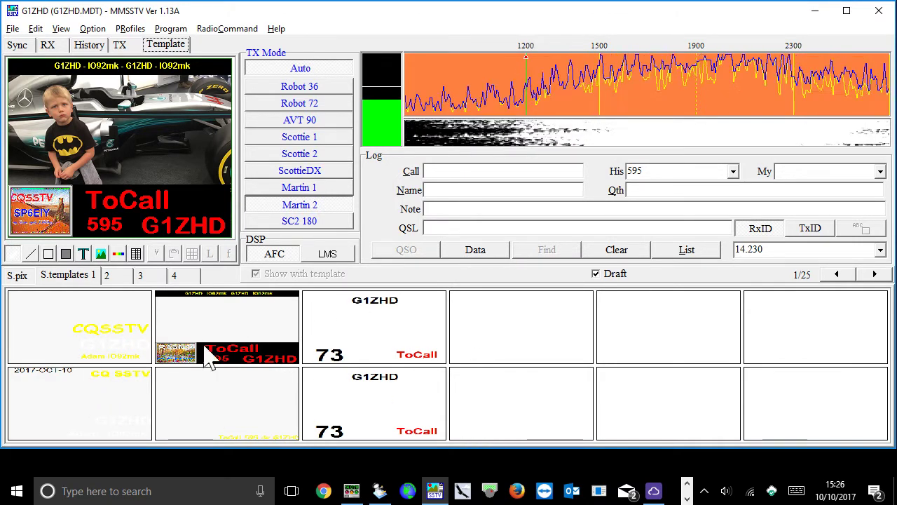
- Show the stock pictures and check the commands available for the first row's third picture, including saving it to a file
click(17, 276)
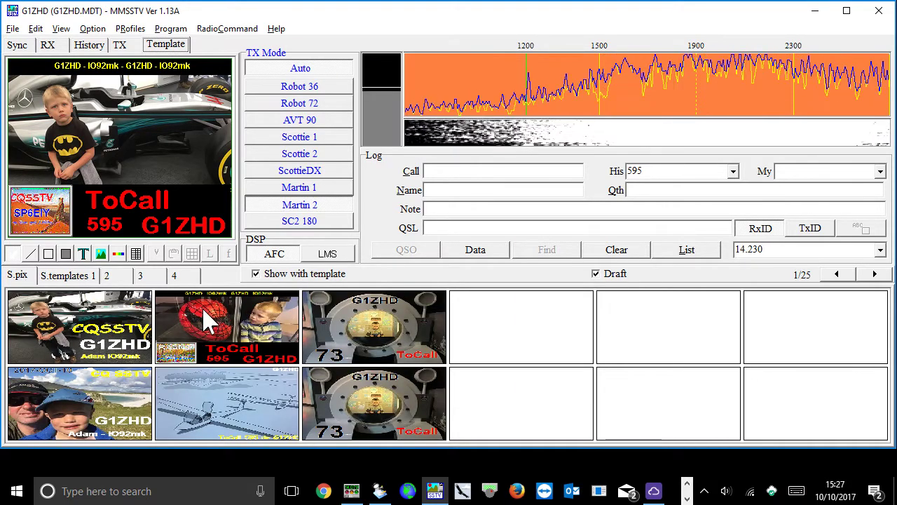
right_click(374, 324)
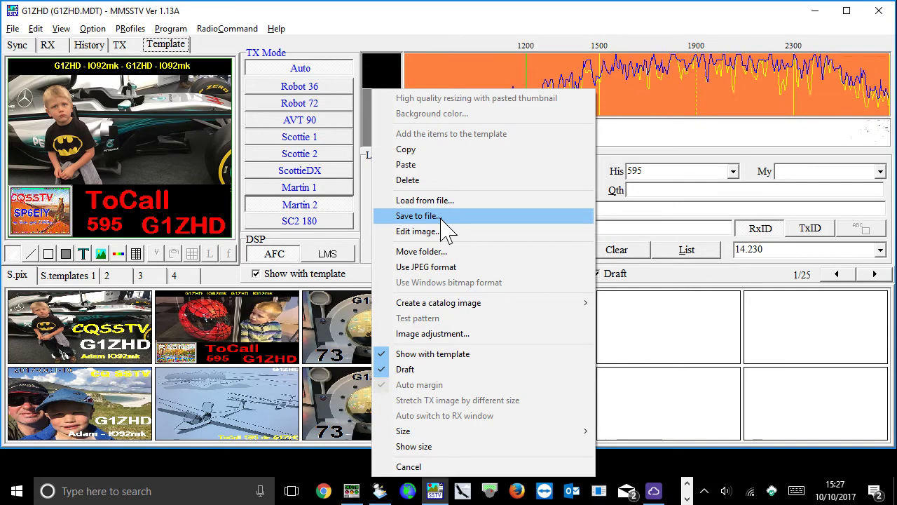
click(633, 351)
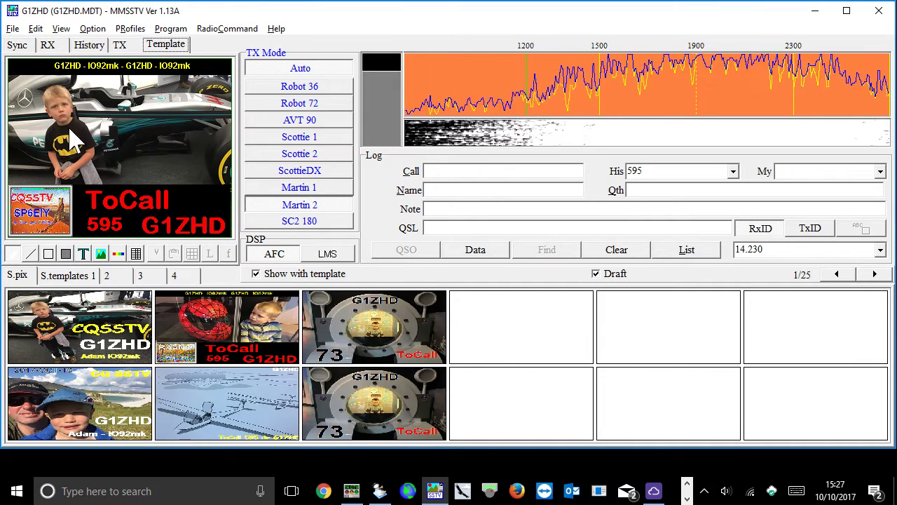
- In the transmit view, load the first row's first stock picture, then replace it with the second row's first picture
click(120, 45)
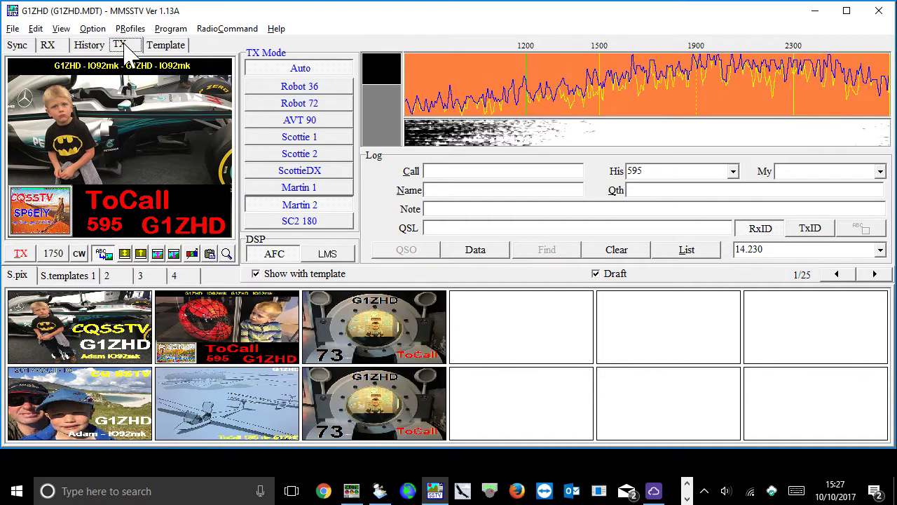
double_click(102, 329)
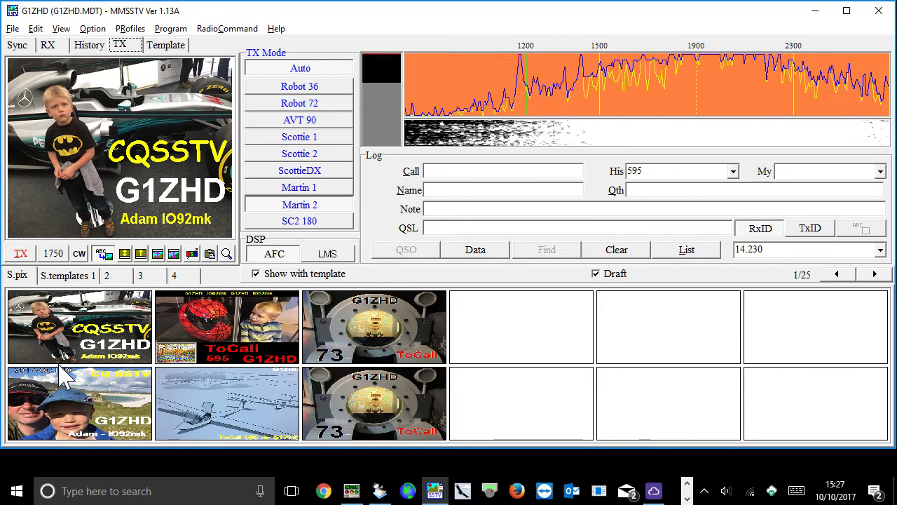
double_click(101, 415)
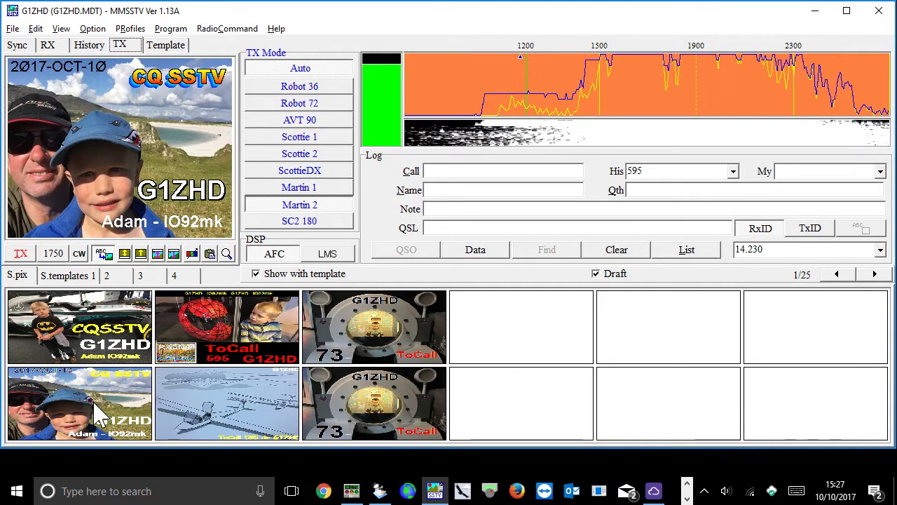
- Start and stop a Martin 2 transmission of the loaded picture, and set the transmit mode to Scottie 1
click(27, 256)
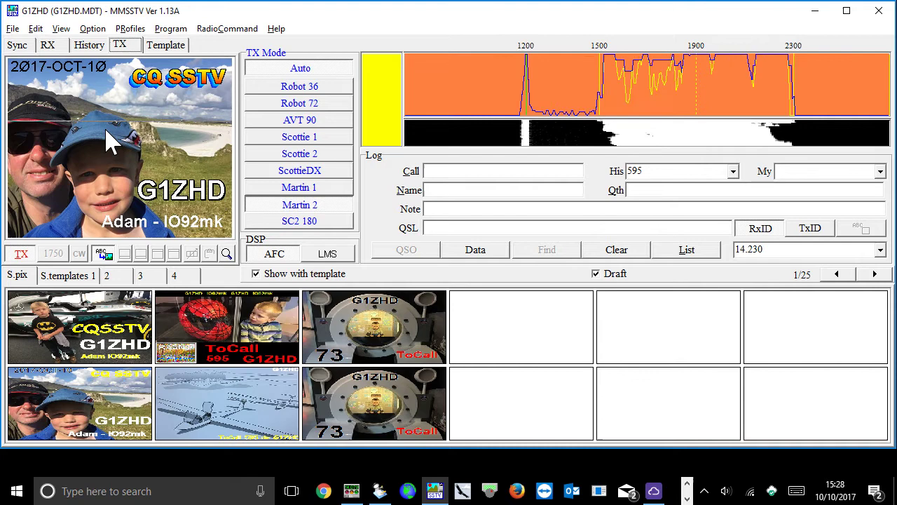
click(21, 254)
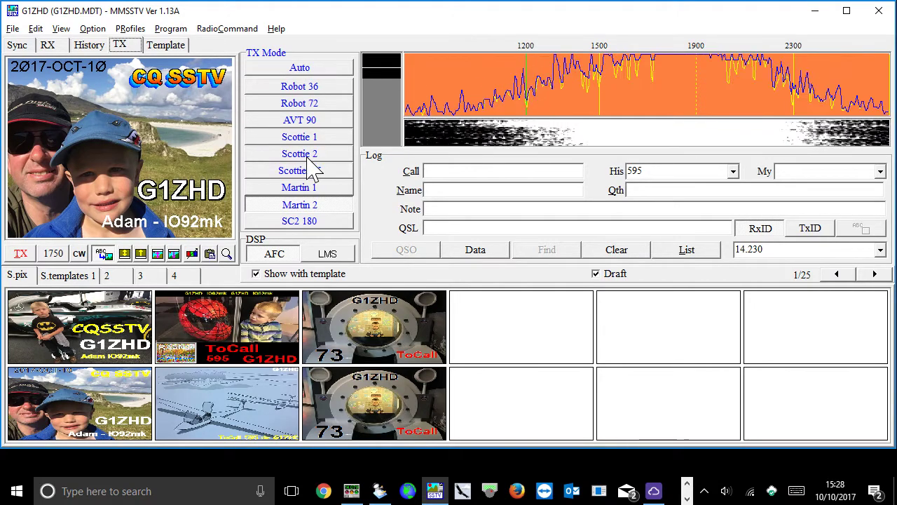
click(321, 137)
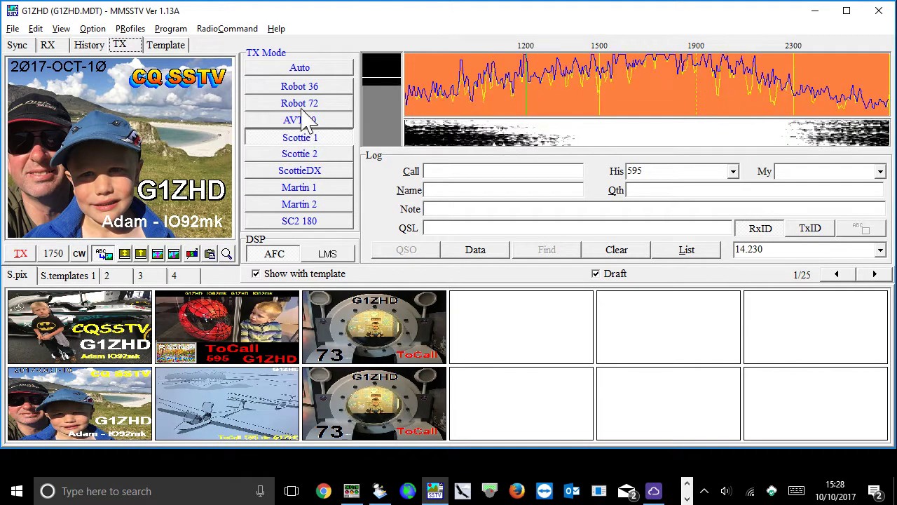